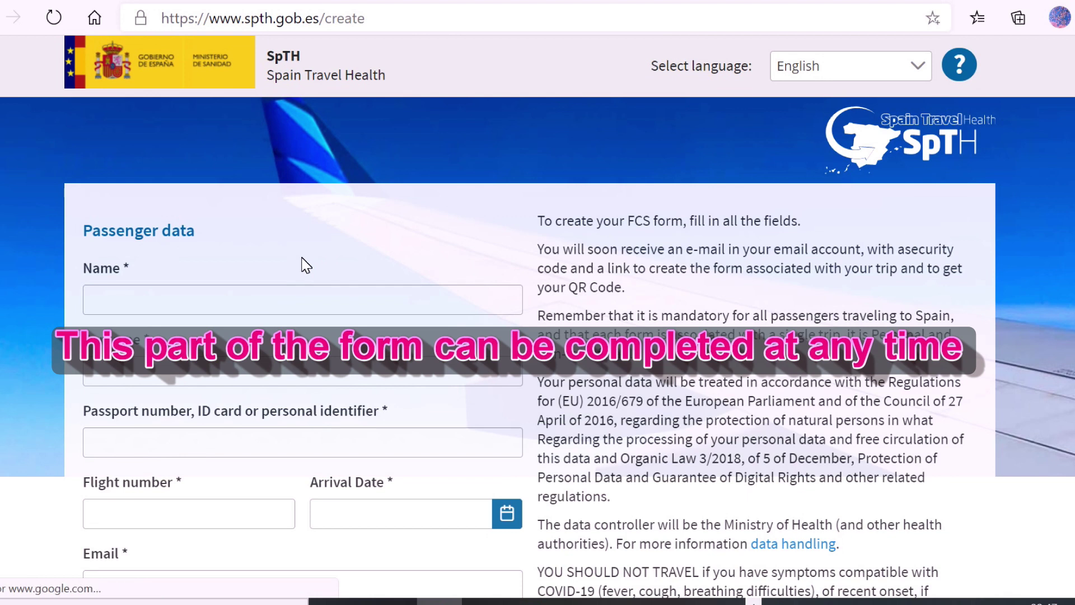
Select the first-name field on the blank passenger data form.
{"action": "left_click", "coordinate": [305, 299]}
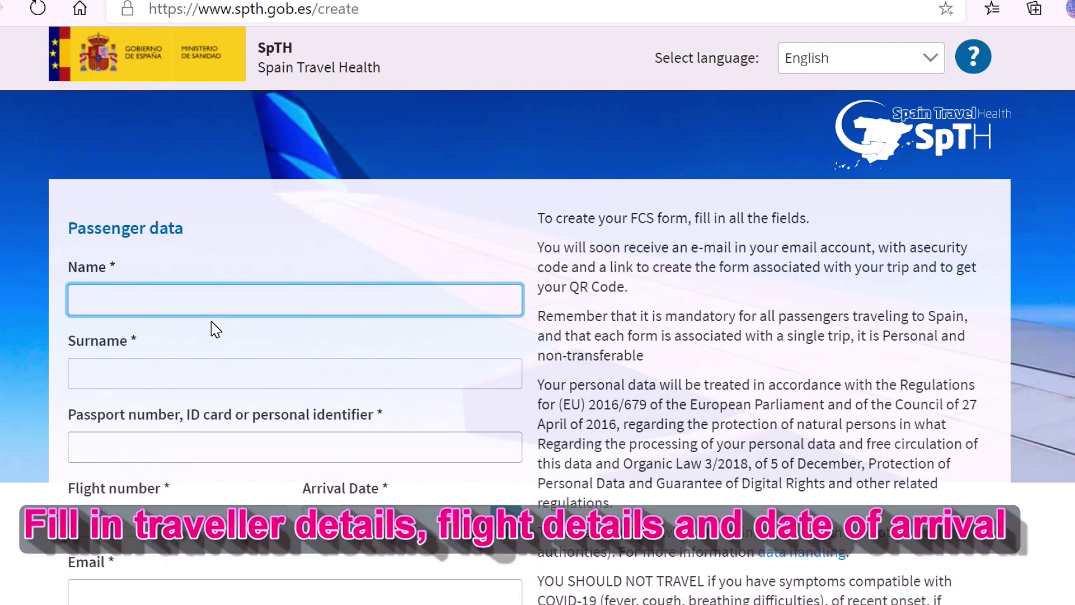
Enter the traveller's first name, surname and passport number.
{"action": "type", "text": "Boris"}
{"action": "left_click", "coordinate": [207, 373]}
{"action": "type", "text": "Jo"}
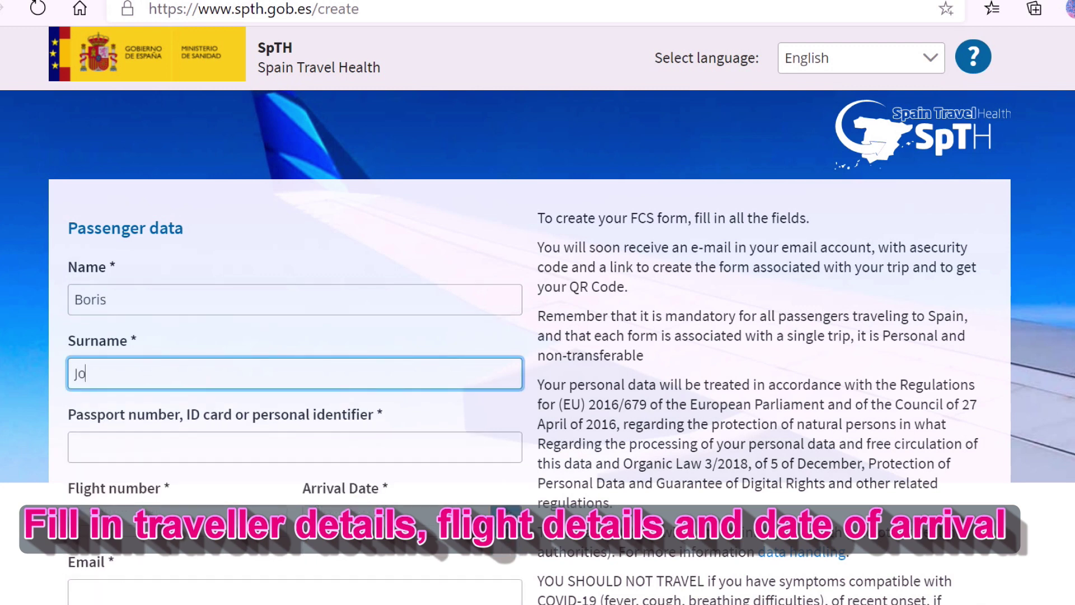
{"action": "type", "text": "hnson"}
{"action": "key", "text": "Tab"}
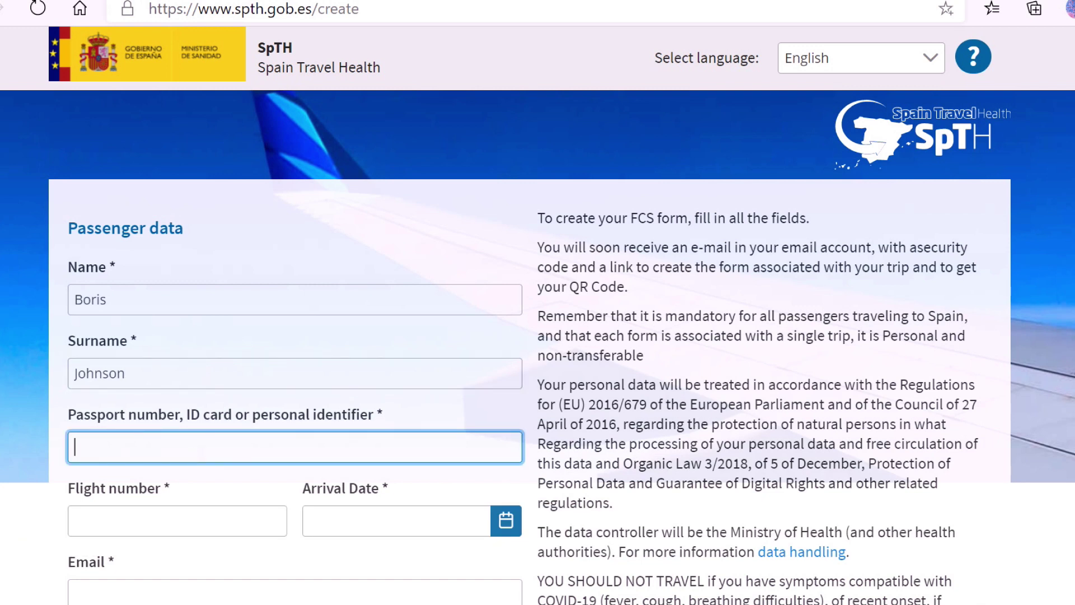
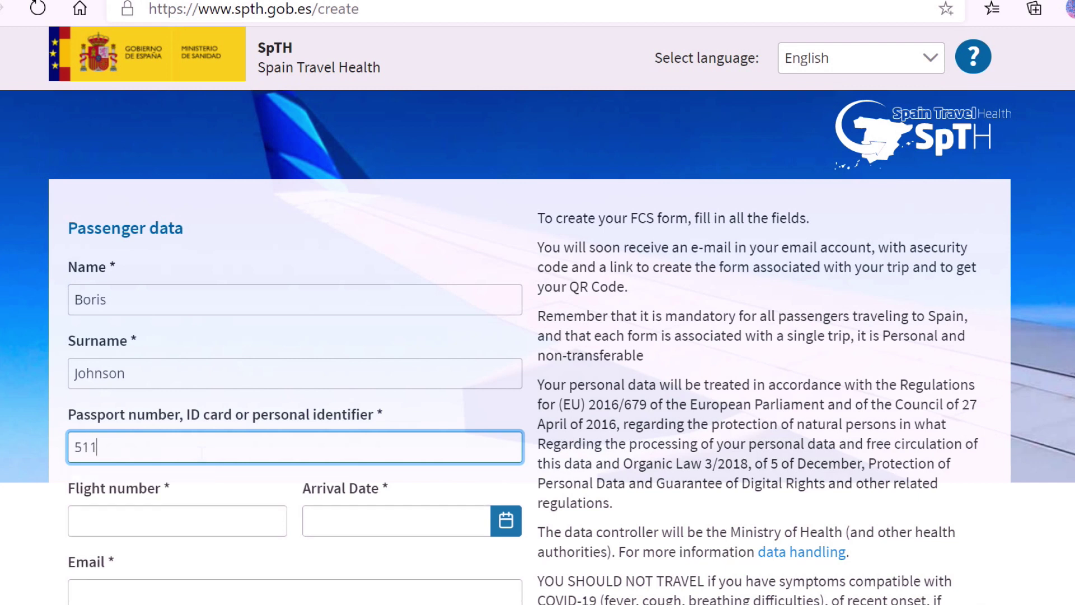
Set flight number EZY1901 and arrival date 20 December 2020.
{"action": "left_click", "coordinate": [198, 524]}
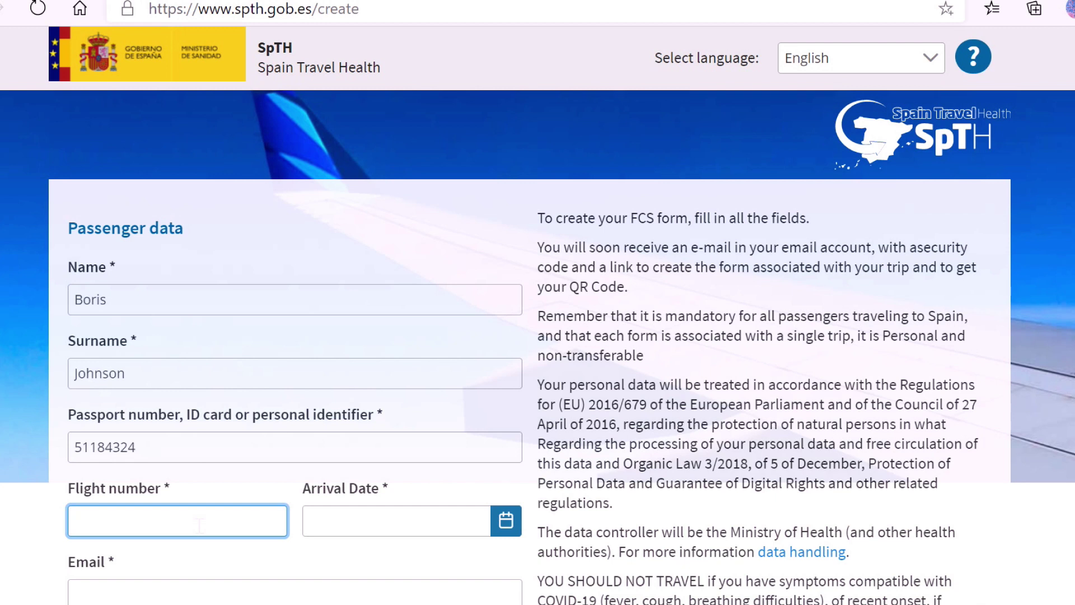
{"action": "type", "text": "EZY1901"}
{"action": "left_click", "coordinate": [335, 521]}
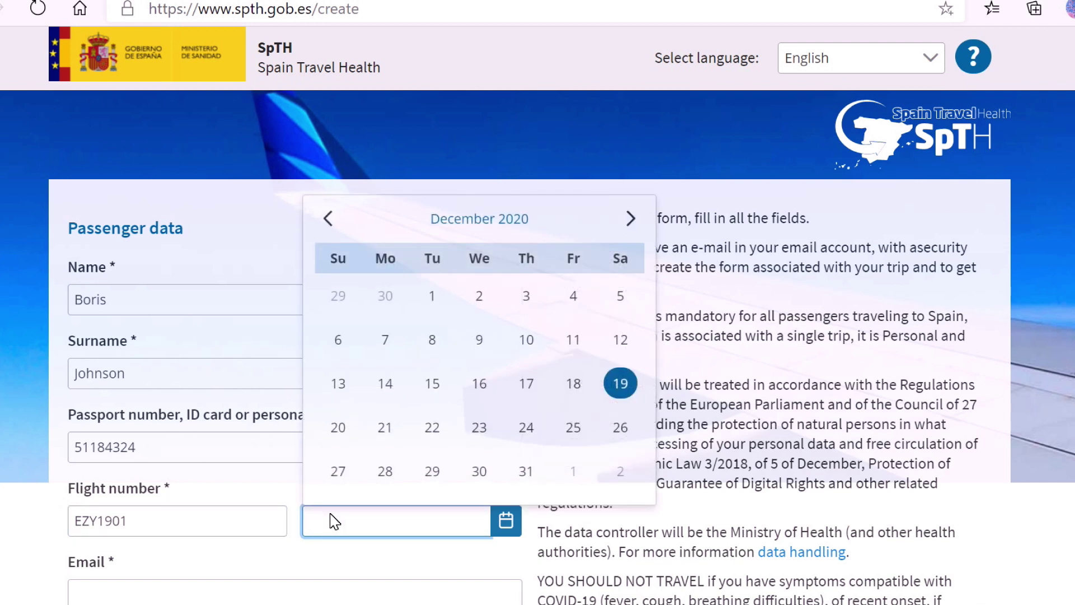
{"action": "left_click", "coordinate": [335, 427]}
{"action": "scroll", "coordinate": [252, 426], "scroll_direction": "down", "scroll_amount": 3}
{"action": "left_click", "coordinate": [186, 427]}
{"action": "left_click", "coordinate": [187, 426]}
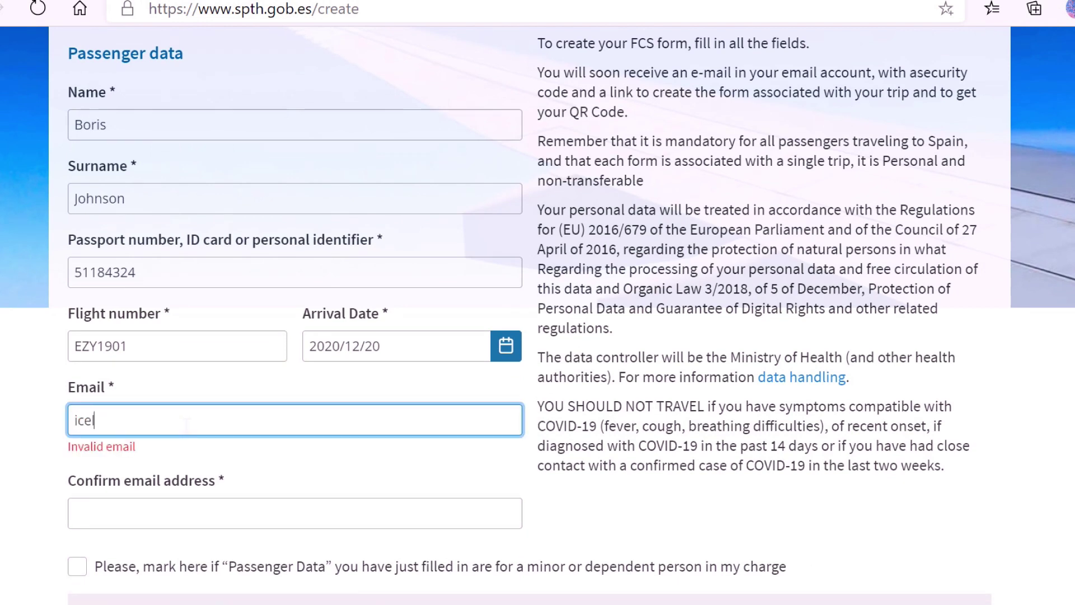
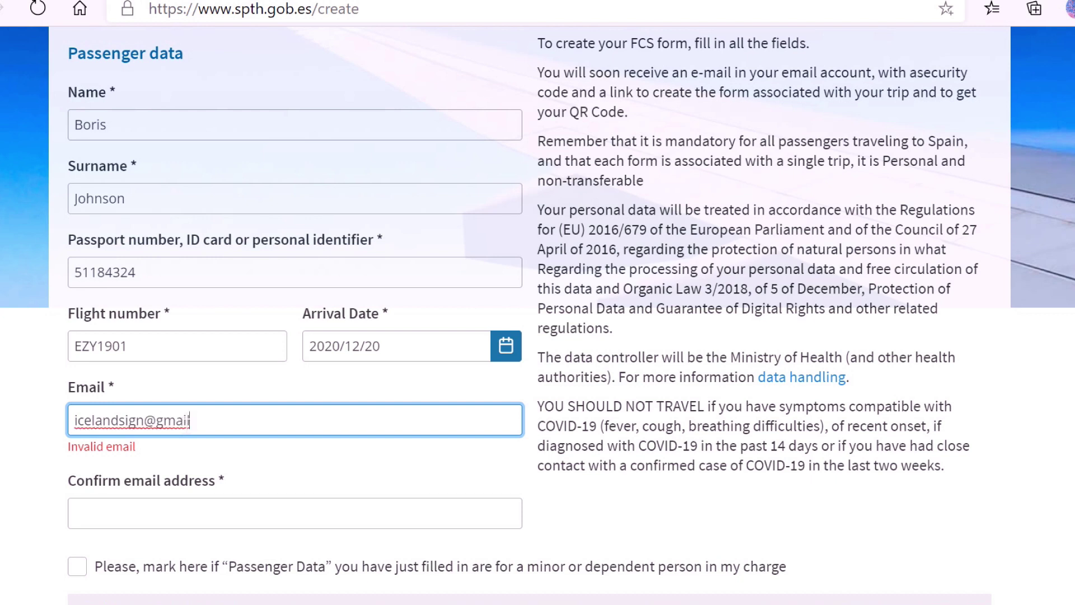
Enter the traveller's e-mail address in both the Email and Confirm email fields.
{"action": "left_click", "coordinate": [187, 494]}
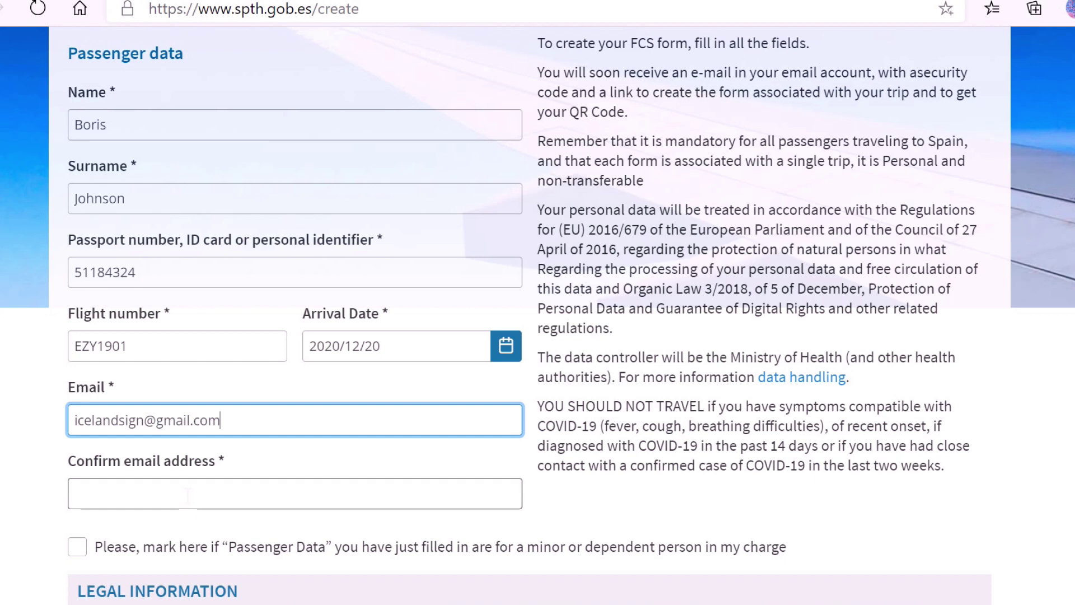
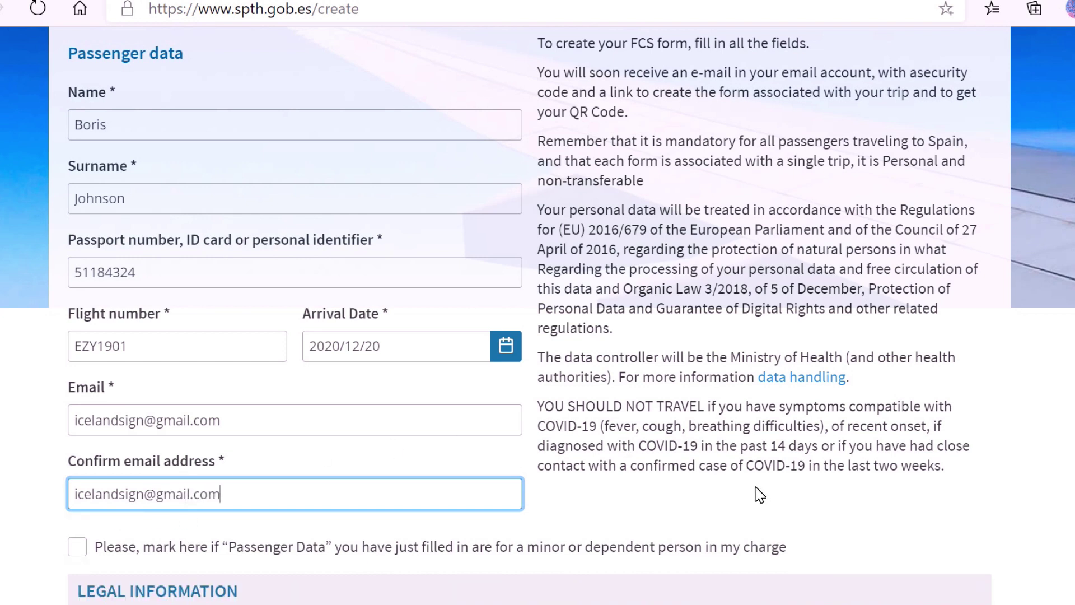
{"action": "scroll", "coordinate": [760, 495], "scroll_direction": "down", "scroll_amount": 5}
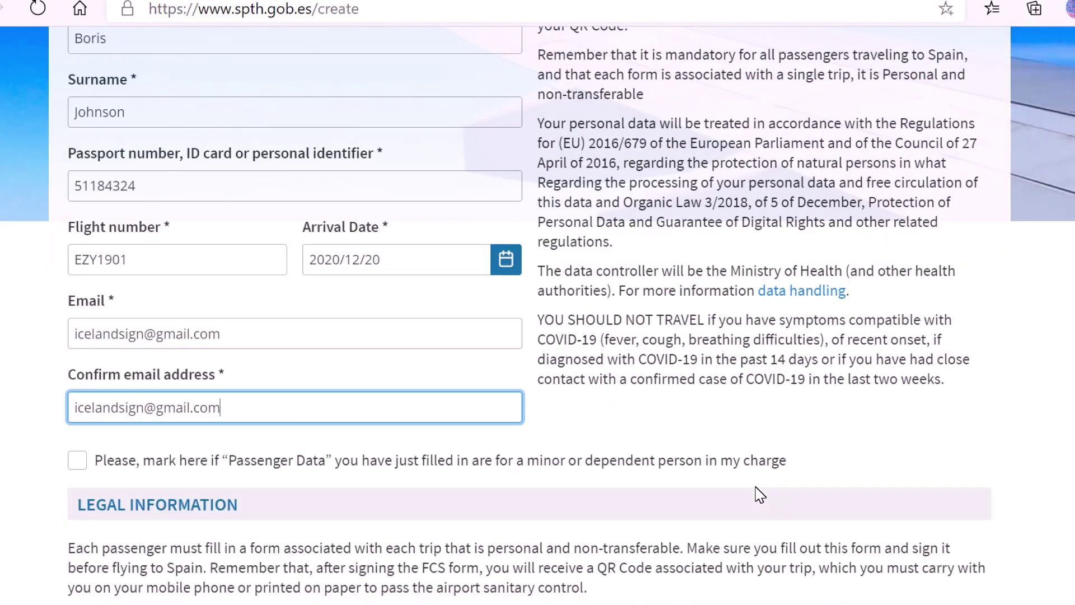
Tick I'm not a robot and the terms box, send the data, and accept the final-fields warning.
{"action": "scroll", "coordinate": [762, 496], "scroll_direction": "down", "scroll_amount": 5}
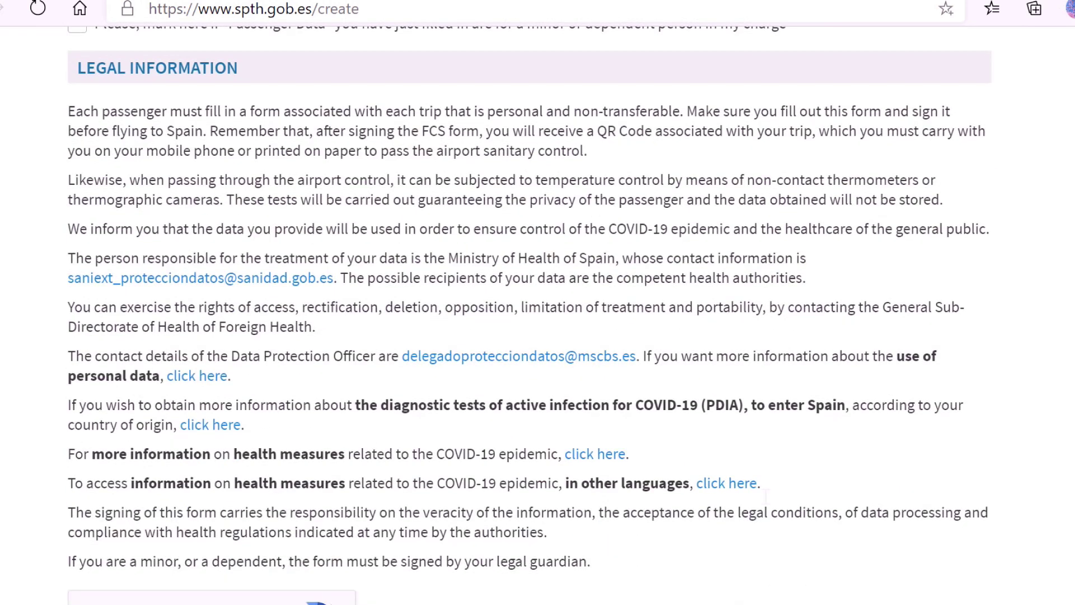
{"action": "scroll", "coordinate": [762, 496], "scroll_direction": "down", "scroll_amount": 1}
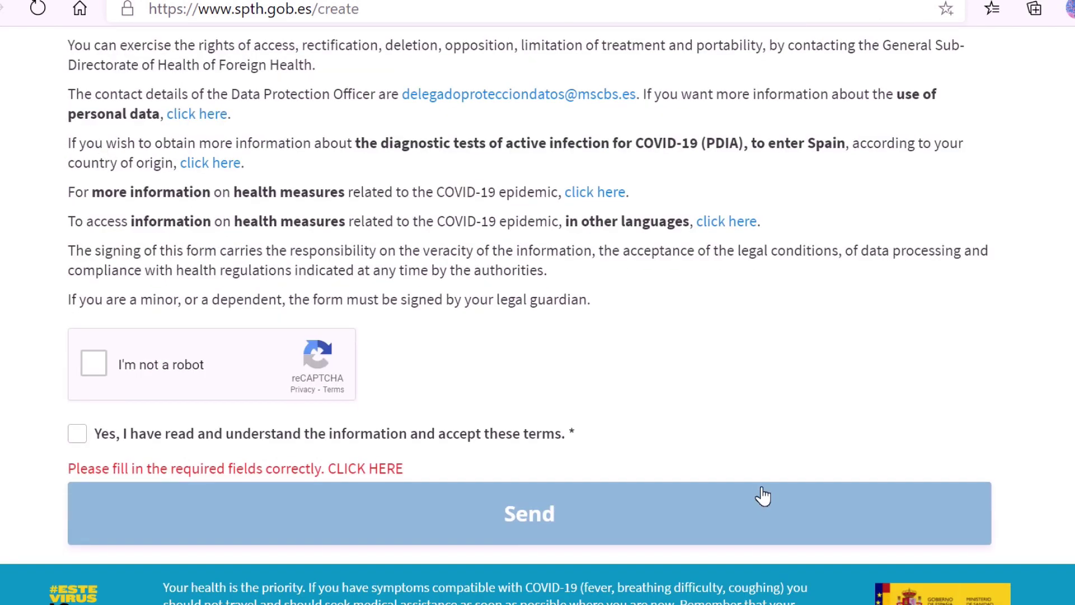
{"action": "scroll", "coordinate": [636, 410], "scroll_direction": "up", "scroll_amount": 11}
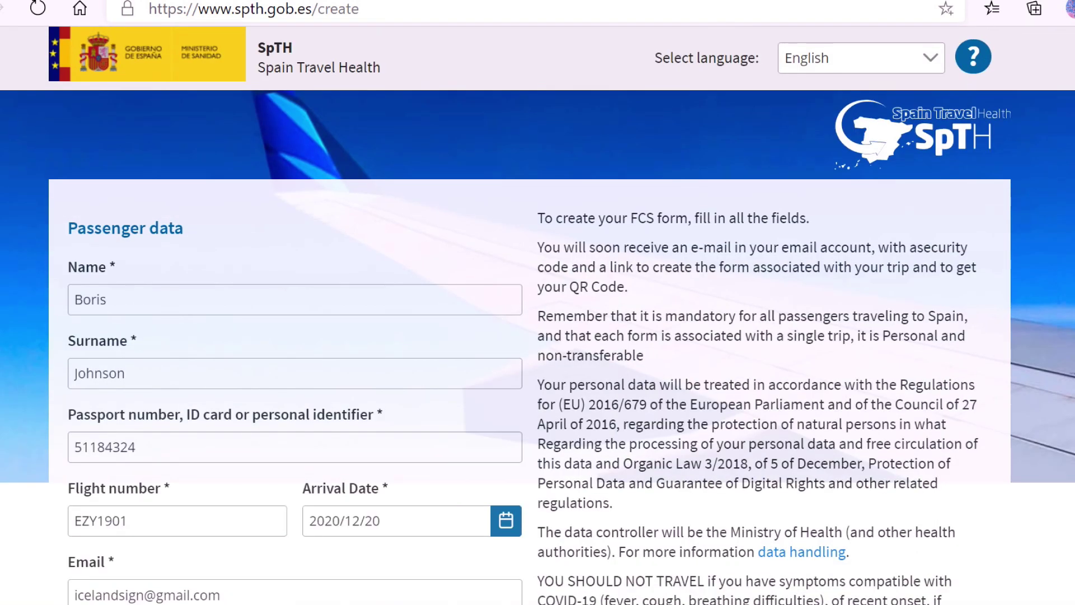
{"action": "scroll", "coordinate": [643, 402], "scroll_direction": "down", "scroll_amount": 5}
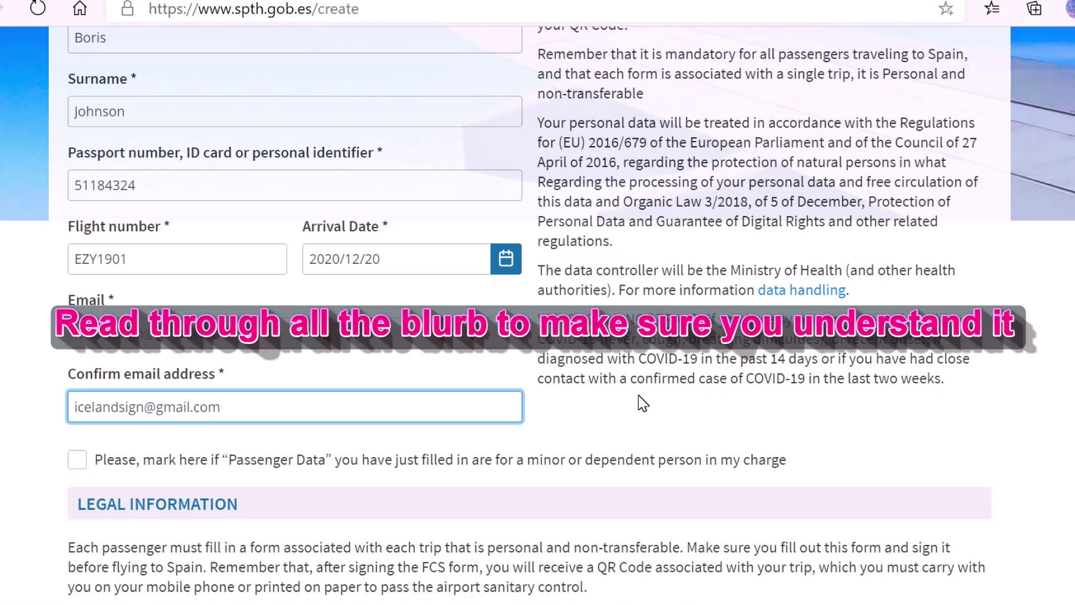
{"action": "scroll", "coordinate": [643, 402], "scroll_direction": "down", "scroll_amount": 1}
{"action": "scroll", "coordinate": [643, 402], "scroll_direction": "down", "scroll_amount": 10}
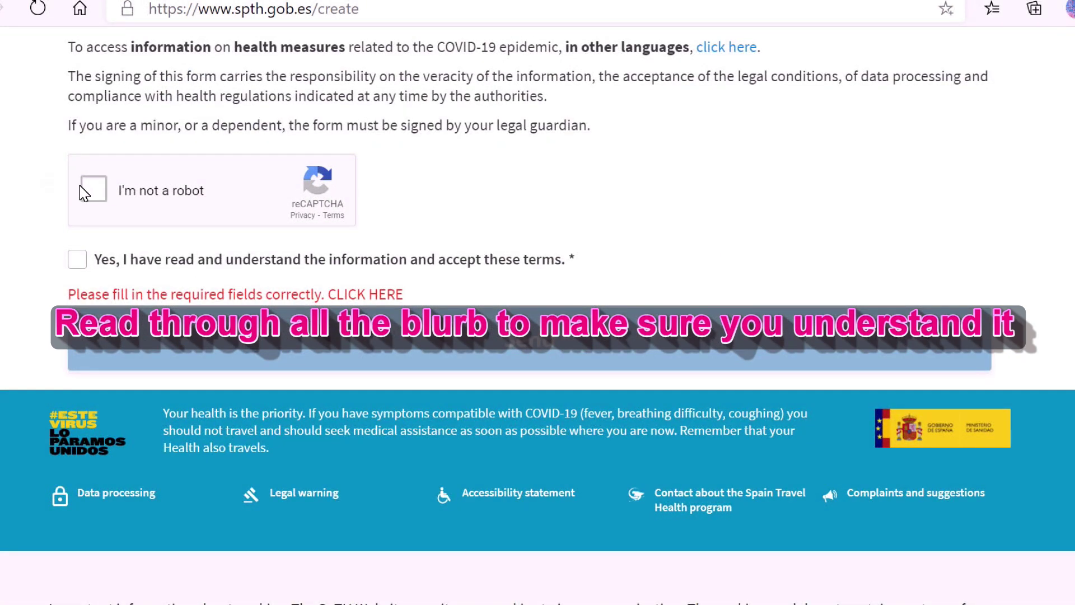
{"action": "left_click", "coordinate": [91, 190]}
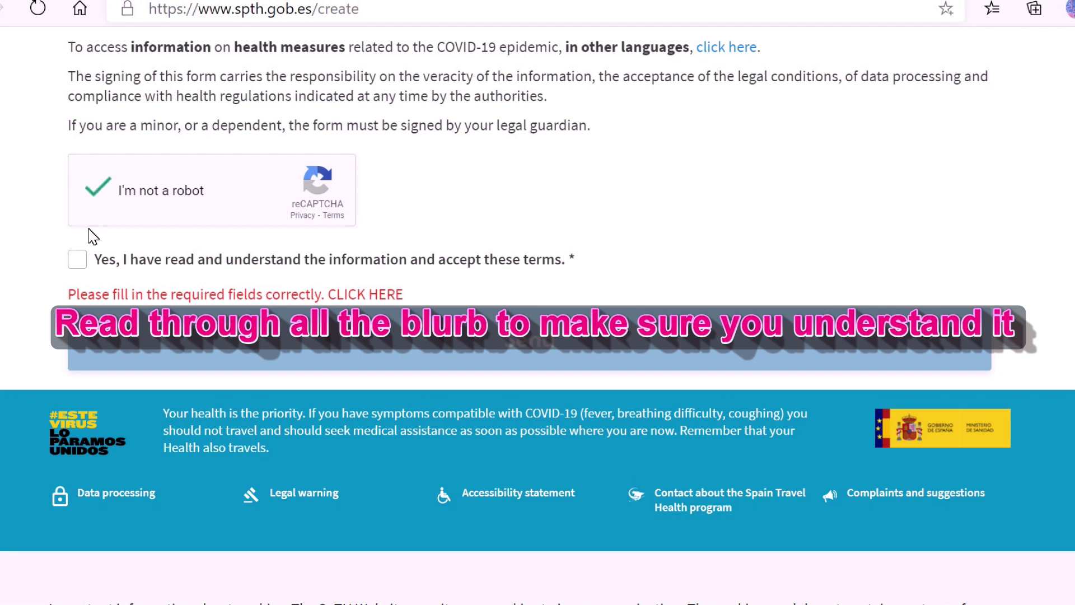
{"action": "left_click", "coordinate": [79, 259]}
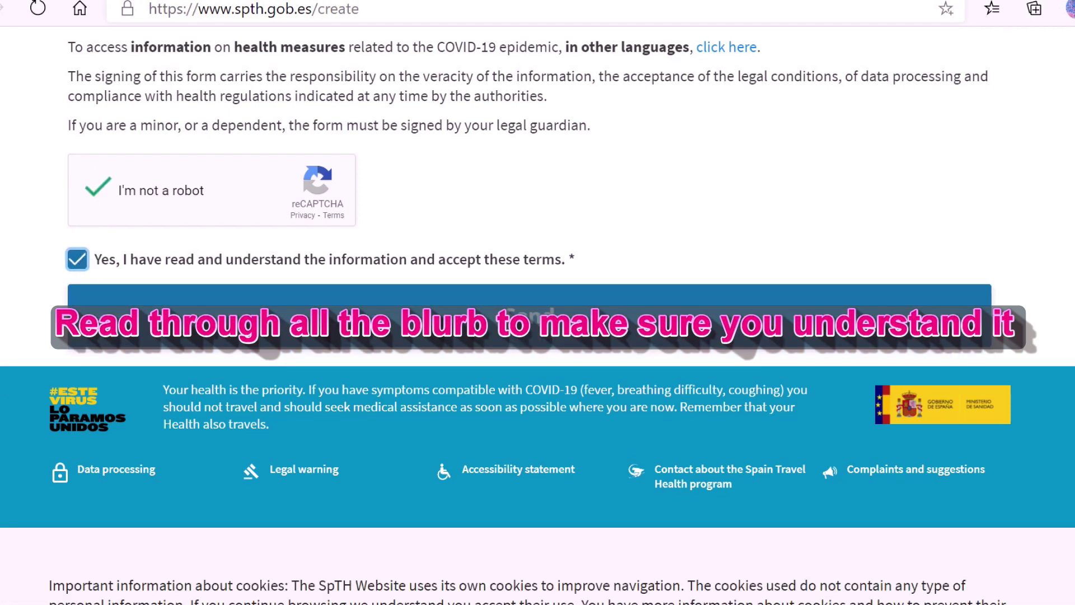
{"action": "left_click", "coordinate": [533, 319]}
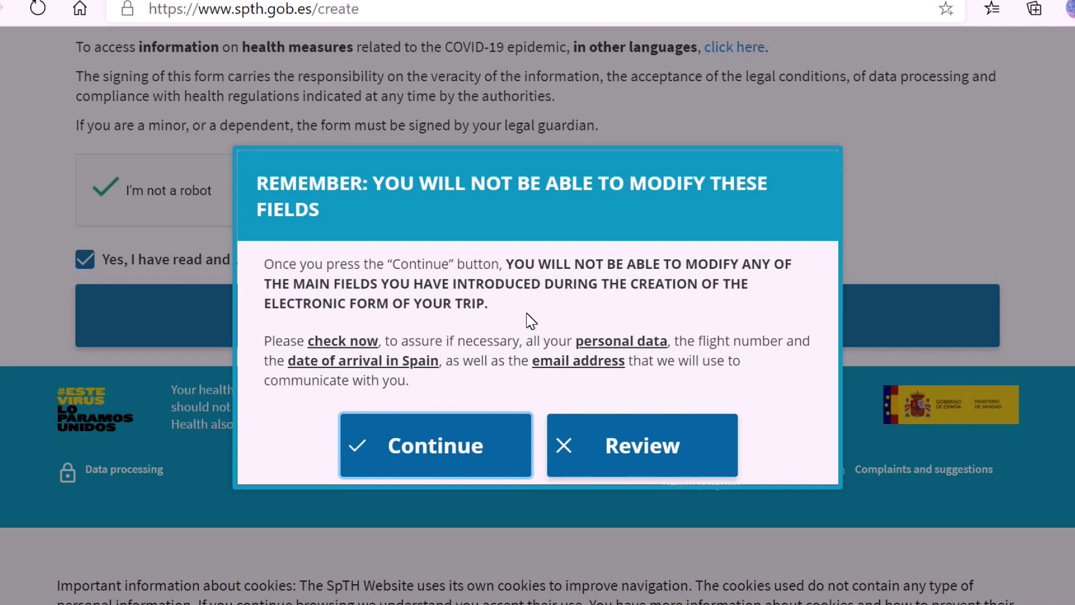
{"action": "left_click", "coordinate": [441, 444]}
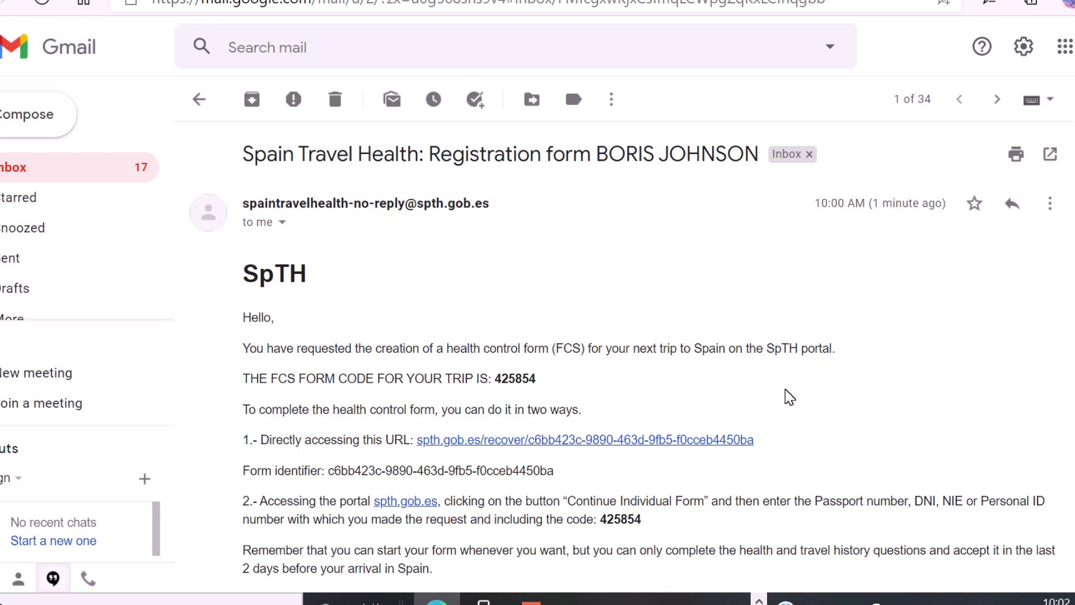
Scroll the SpTH registration e-mail down to the form code and recovery link.
{"action": "scroll", "coordinate": [790, 397], "scroll_direction": "down", "scroll_amount": 1}
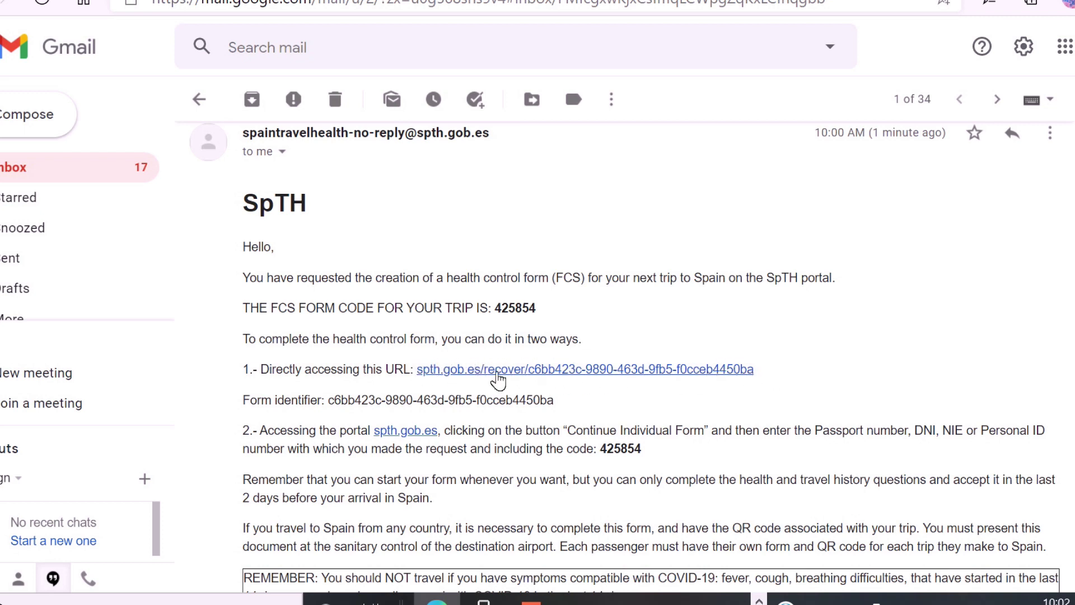
Follow the recovery link, enter the passport number and security code, and pass the robot check.
{"action": "left_click", "coordinate": [457, 370]}
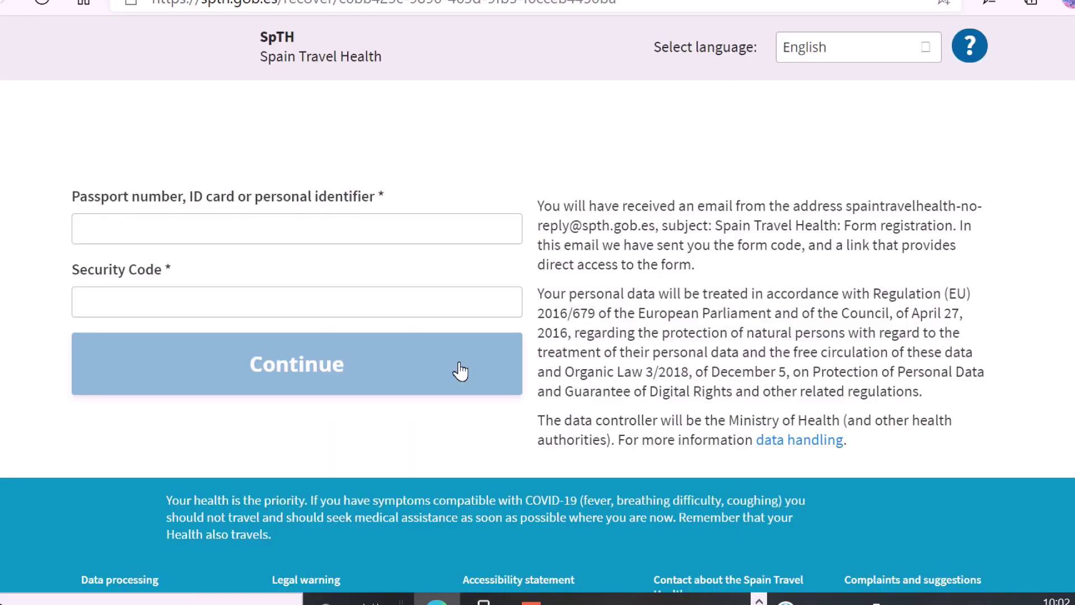
{"action": "left_click", "coordinate": [128, 234]}
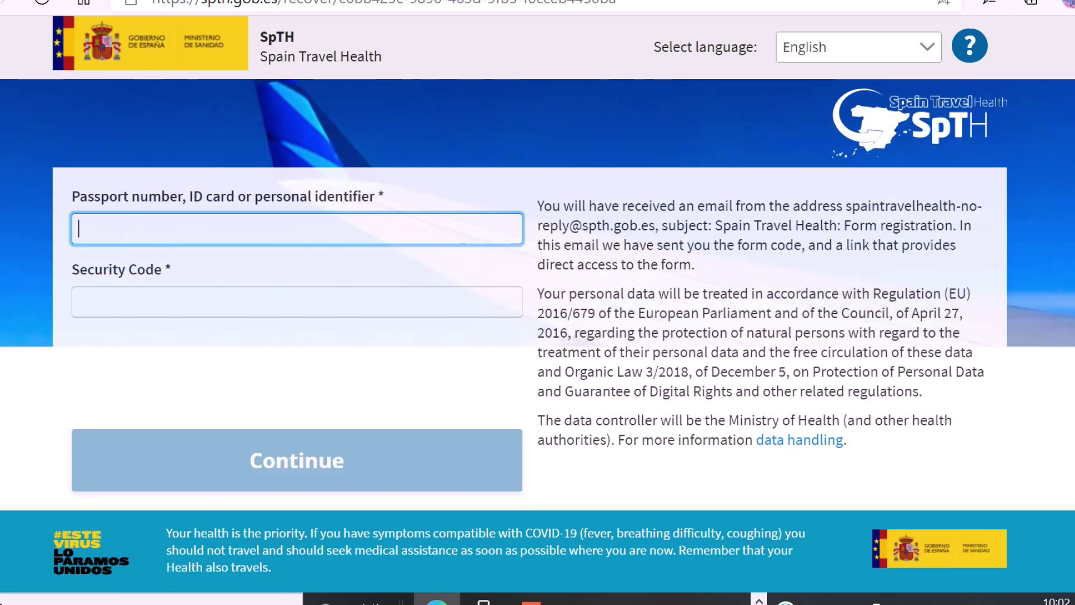
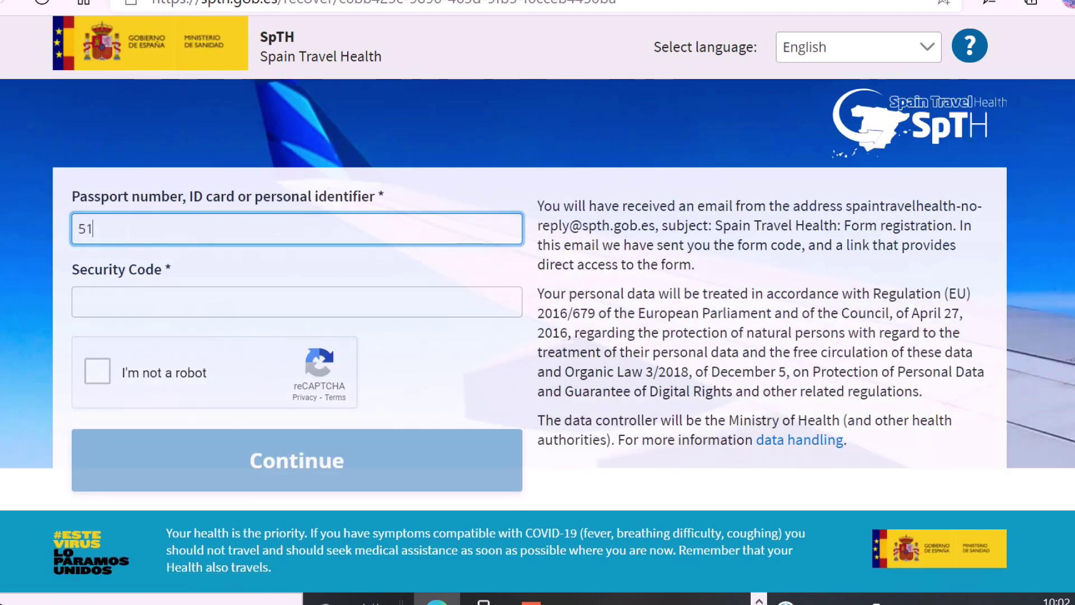
{"action": "left_click", "coordinate": [185, 314]}
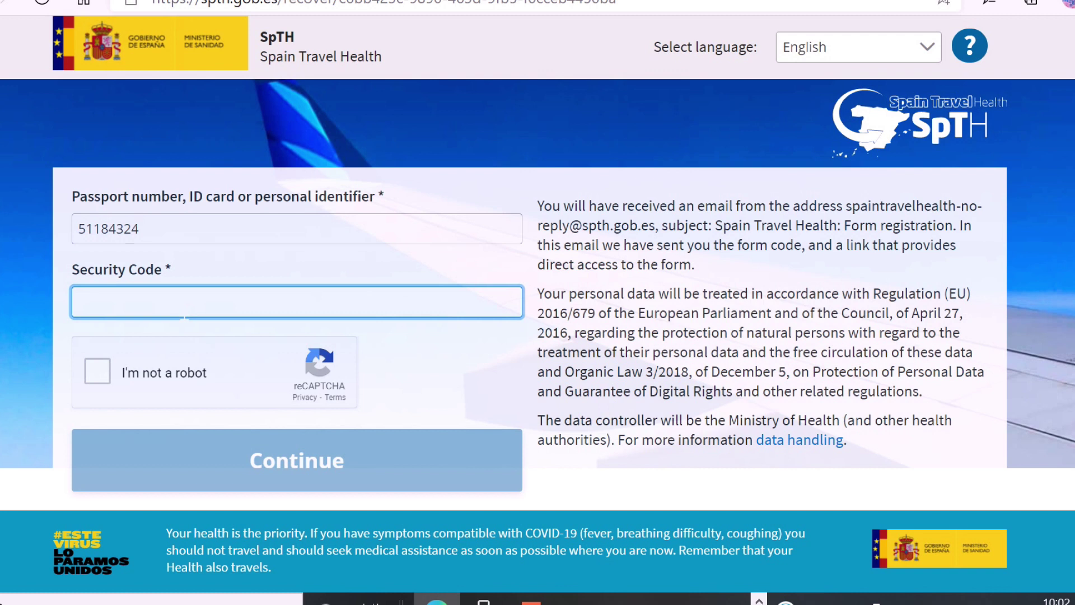
{"action": "left_click", "coordinate": [98, 372]}
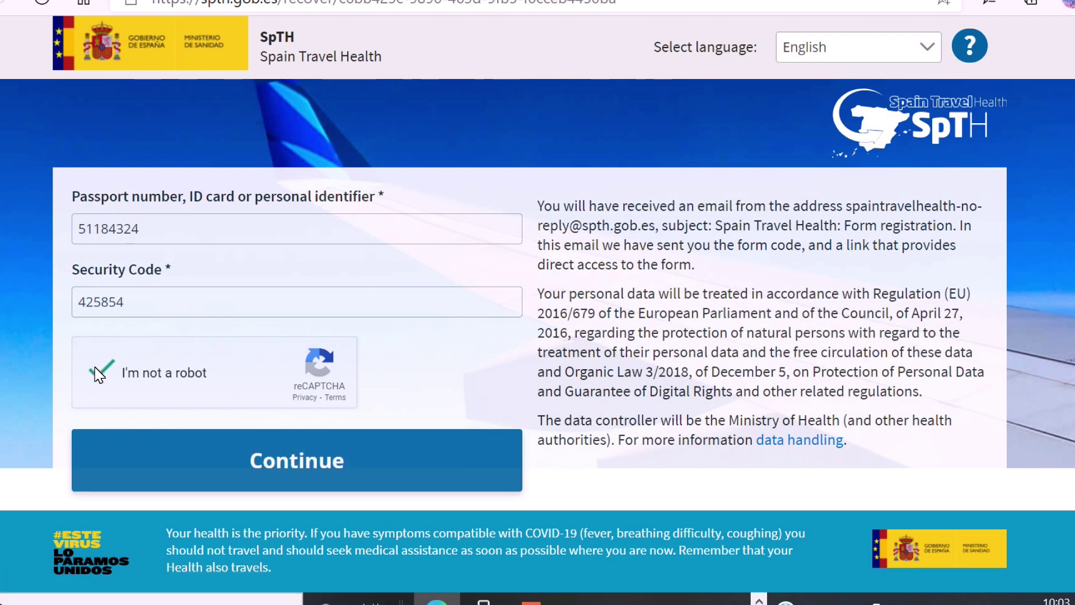
Proceed to the health form and set sex to Male.
{"action": "left_click", "coordinate": [299, 463]}
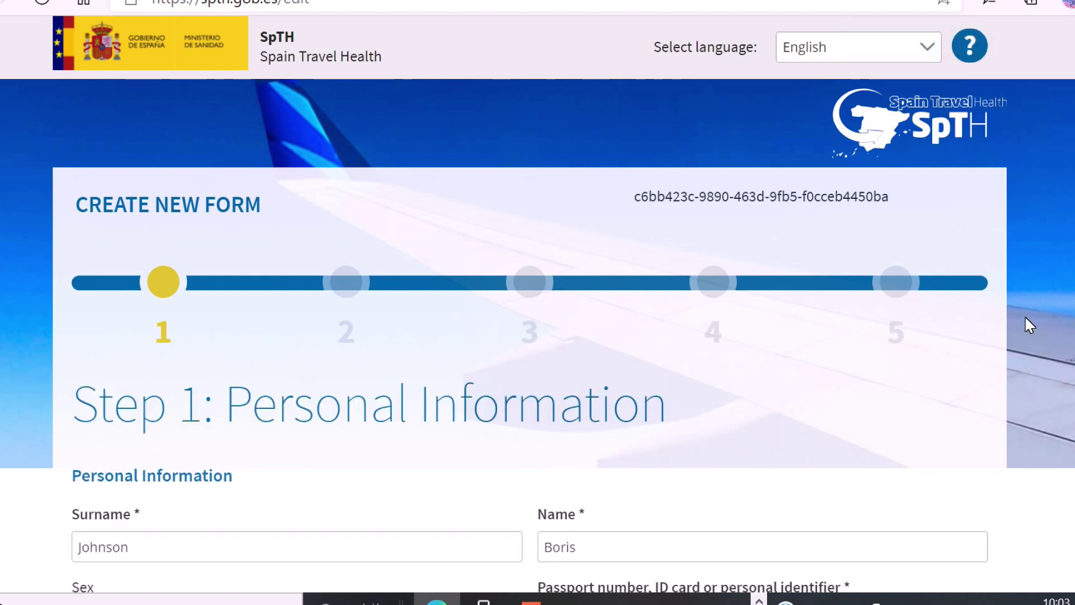
{"action": "scroll", "coordinate": [1026, 317], "scroll_direction": "down", "scroll_amount": 1}
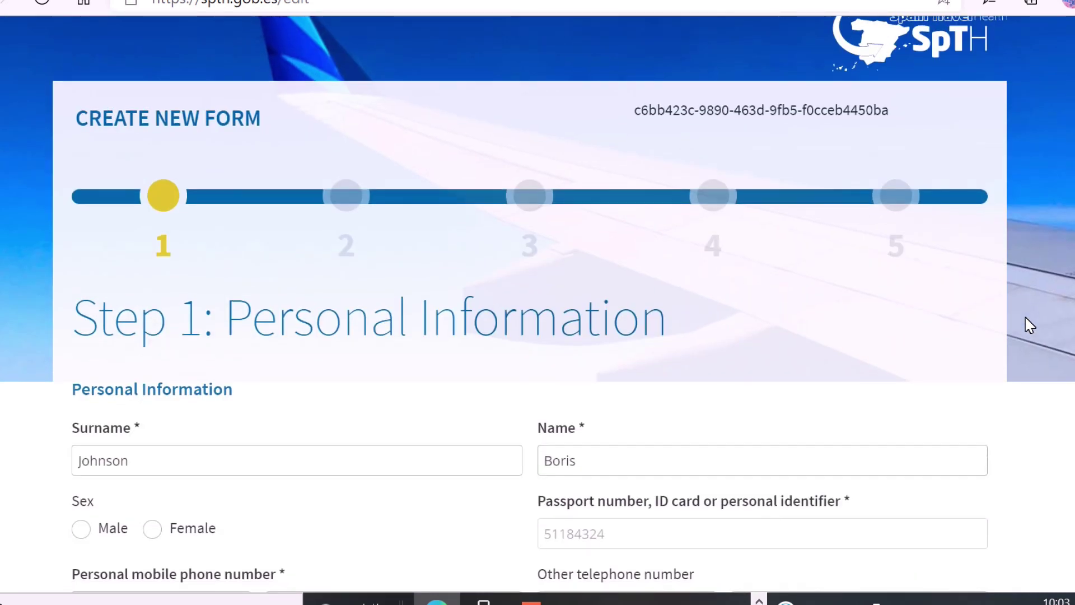
{"action": "scroll", "coordinate": [1030, 325], "scroll_direction": "down", "scroll_amount": 3}
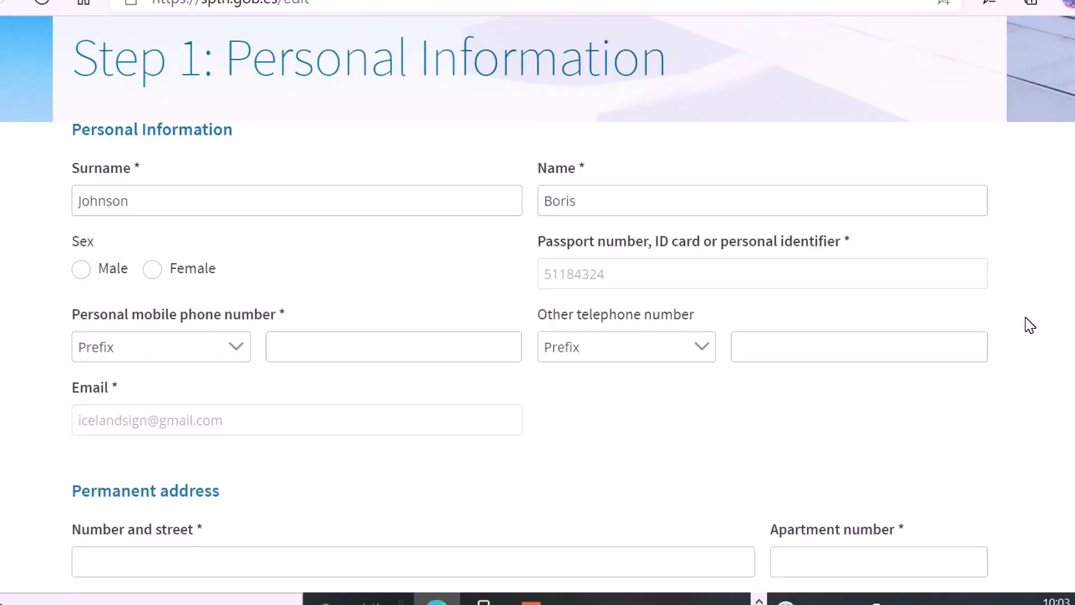
{"action": "scroll", "coordinate": [1029, 326], "scroll_direction": "down", "scroll_amount": 1}
{"action": "left_click", "coordinate": [81, 183]}
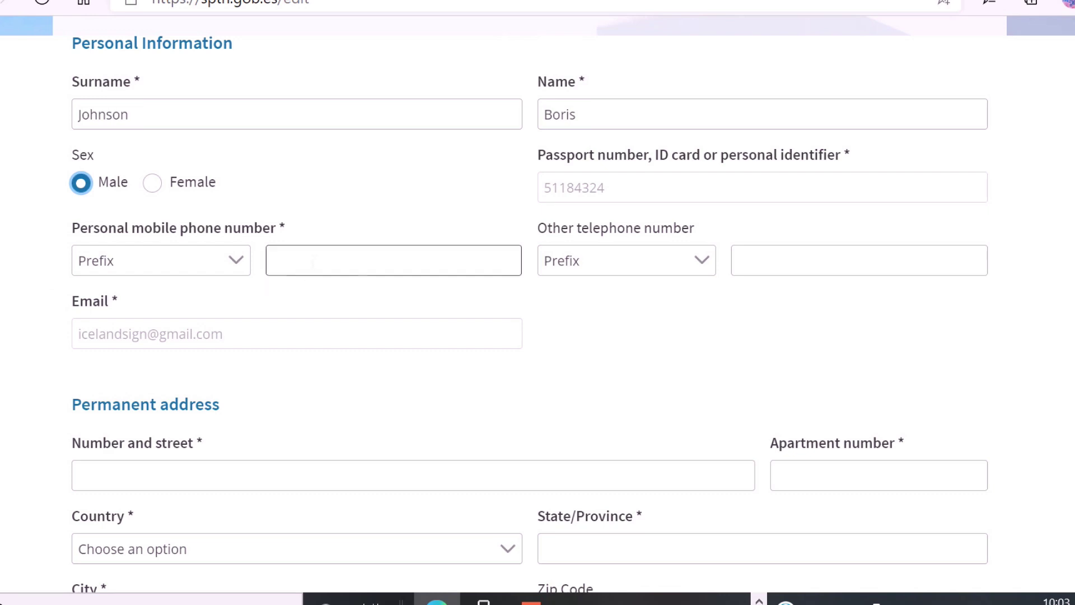
Enter the personal mobile number with the GB +44 prefix.
{"action": "left_click", "coordinate": [316, 261]}
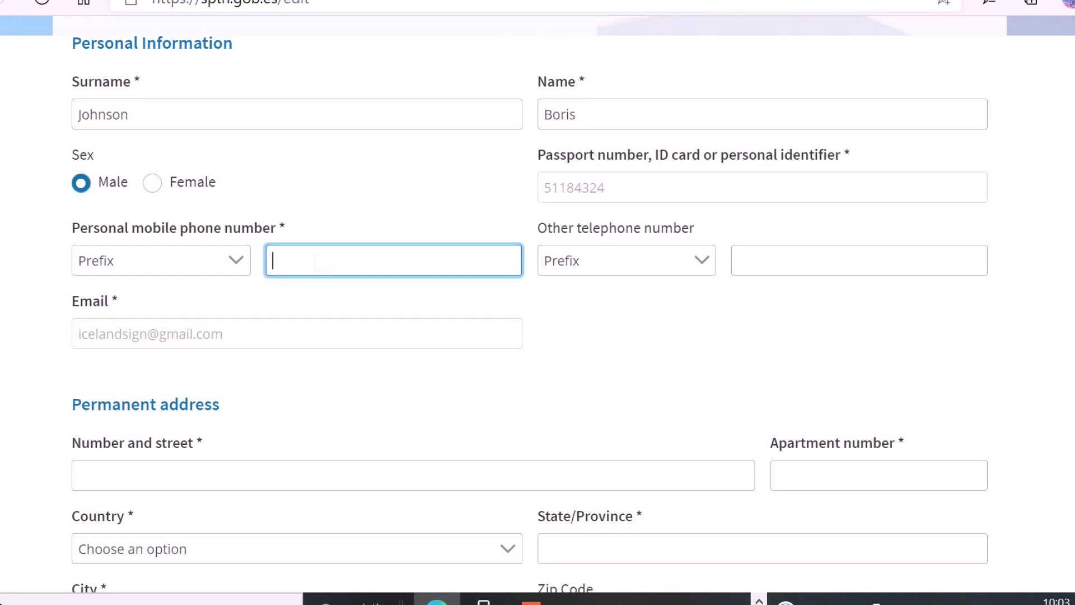
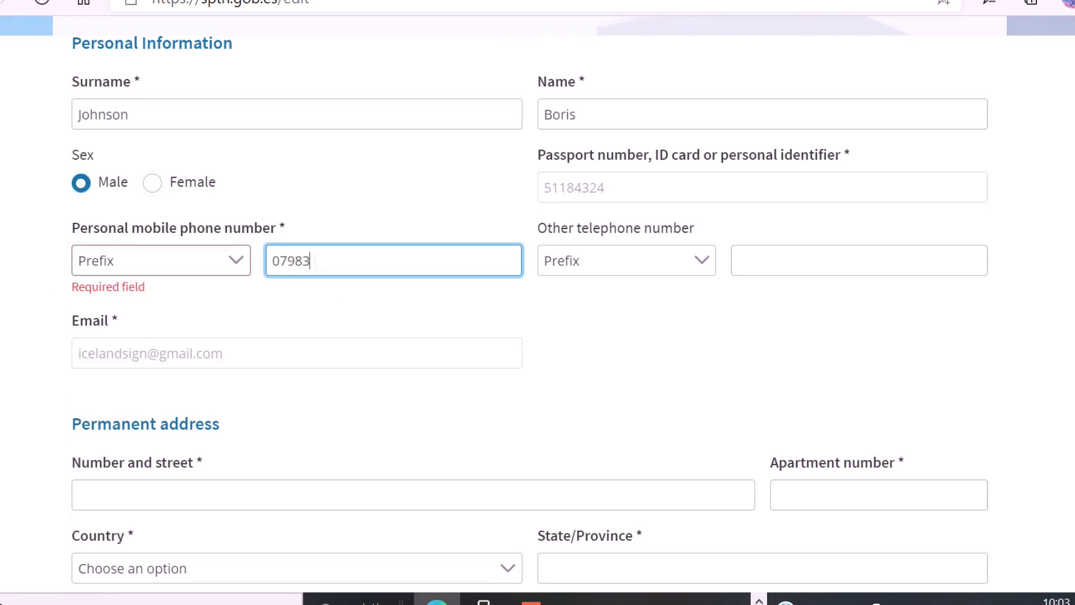
{"action": "left_click", "coordinate": [235, 261]}
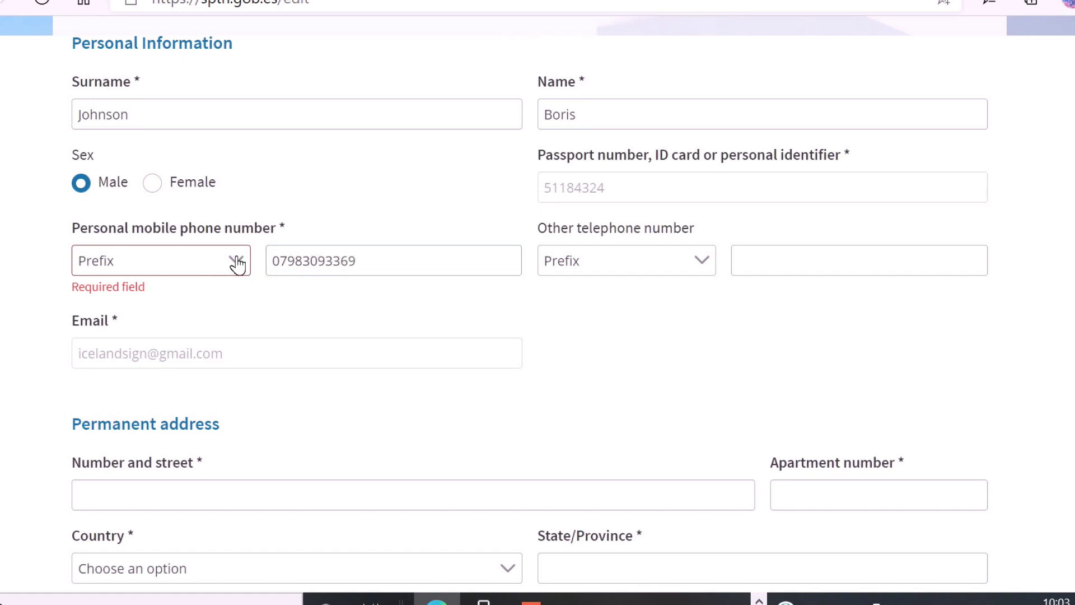
{"action": "type", "text": "44"}
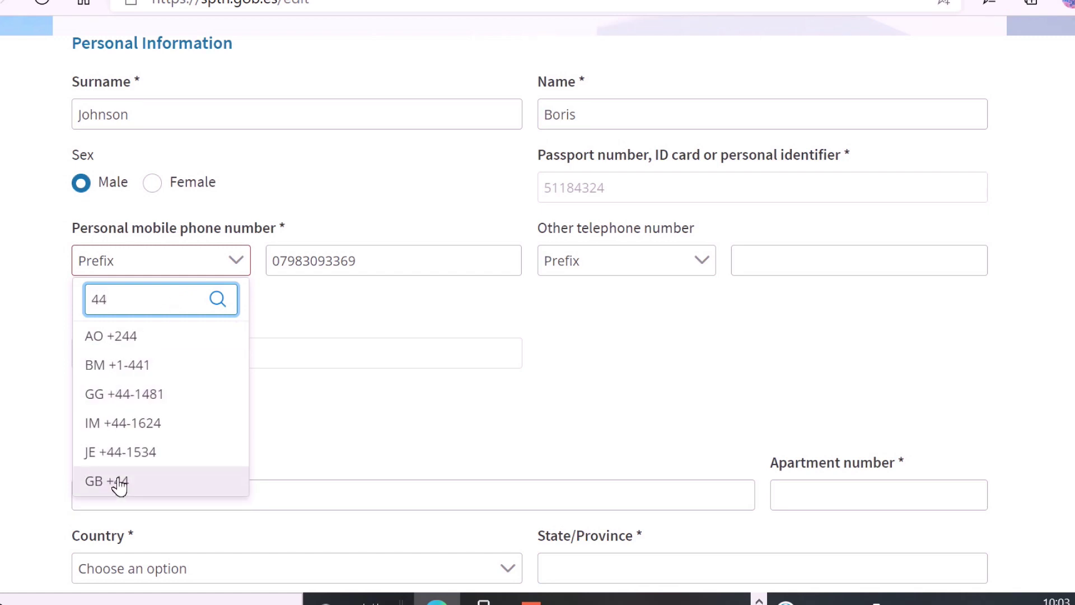
{"action": "left_click", "coordinate": [106, 482]}
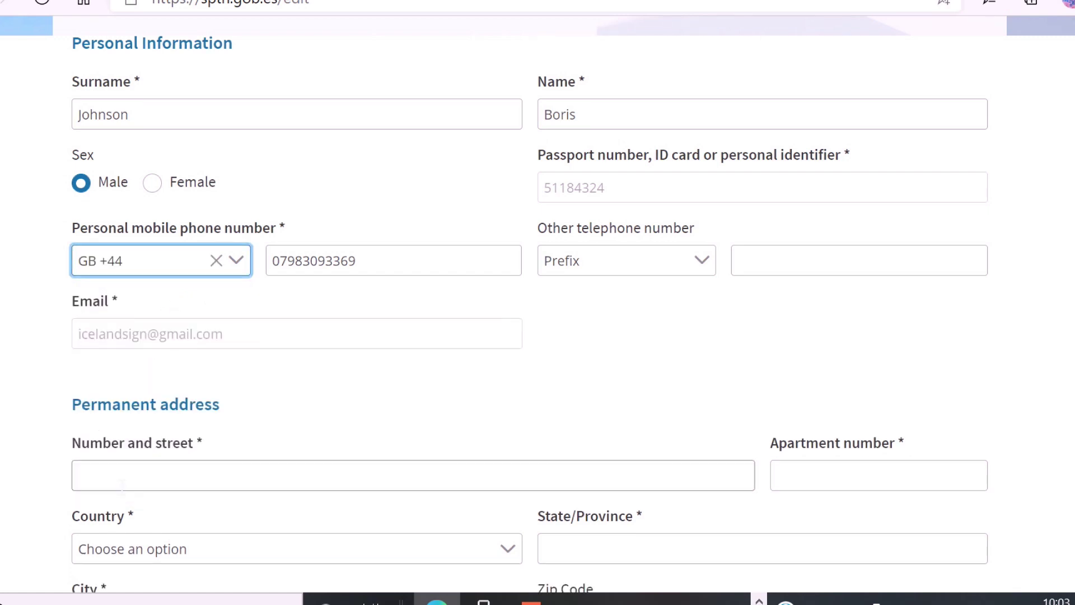
Enter the other telephone number with the GB +44 prefix.
{"action": "left_click", "coordinate": [702, 260]}
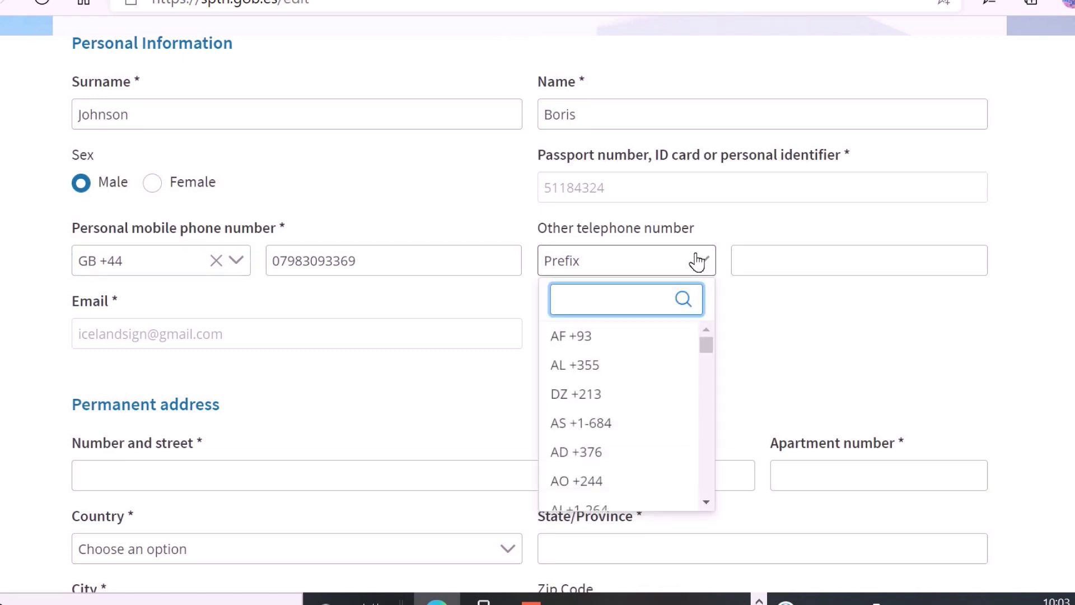
{"action": "type", "text": "44"}
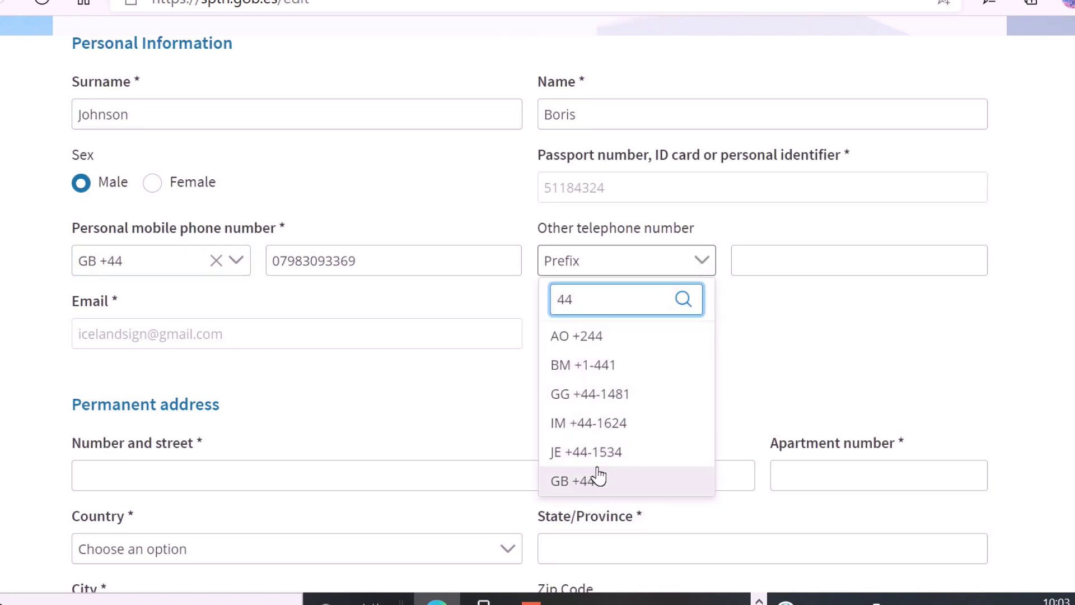
{"action": "left_click", "coordinate": [597, 480]}
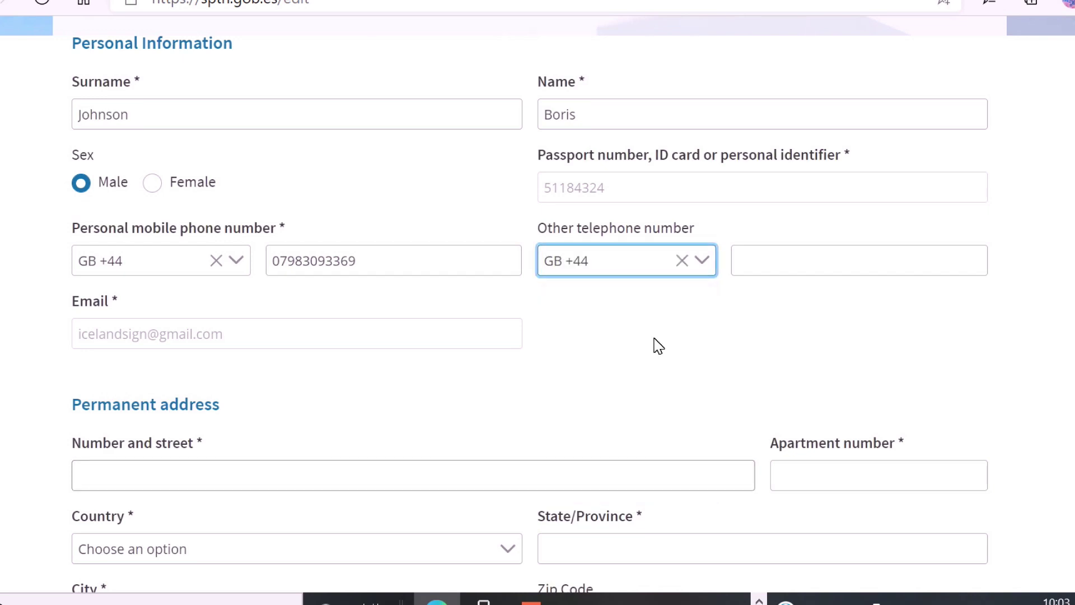
{"action": "left_click", "coordinate": [790, 260]}
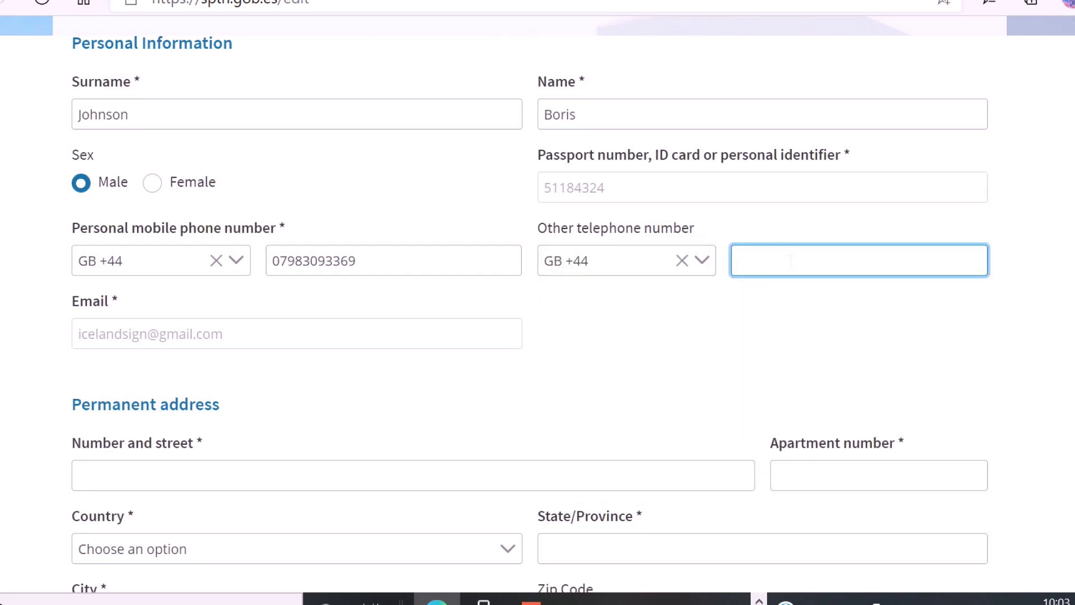
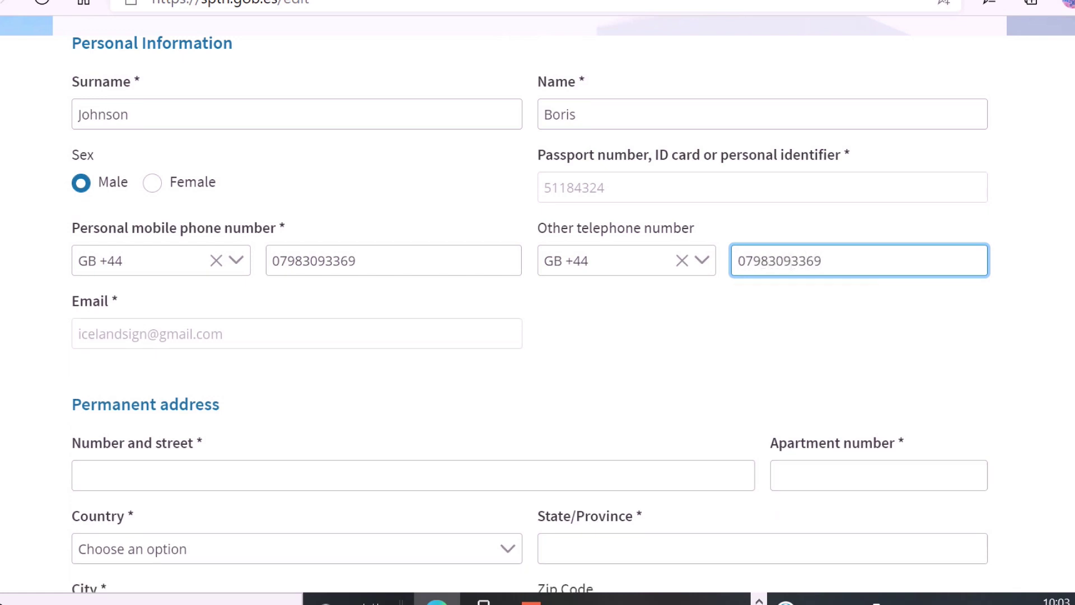
Enter the street address and apartment number, with United Kingdom as the country.
{"action": "left_click", "coordinate": [380, 477]}
{"action": "type", "text": "10 Dow"}
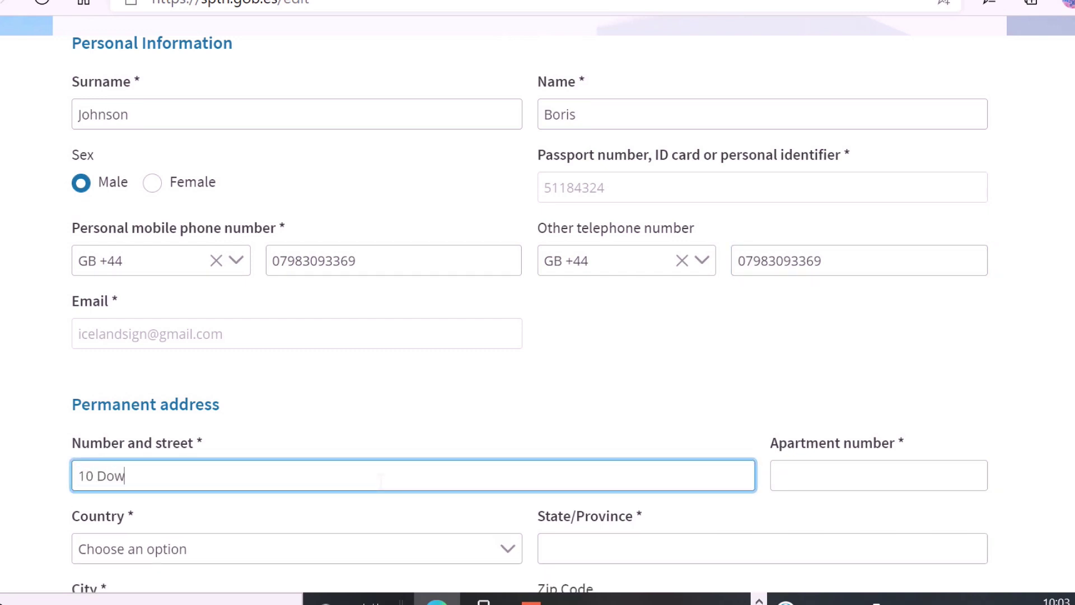
{"action": "type", "text": "ning Street"}
{"action": "scroll", "coordinate": [379, 464], "scroll_direction": "down", "scroll_amount": 2}
{"action": "left_click", "coordinate": [856, 389]}
{"action": "type", "text": "10"}
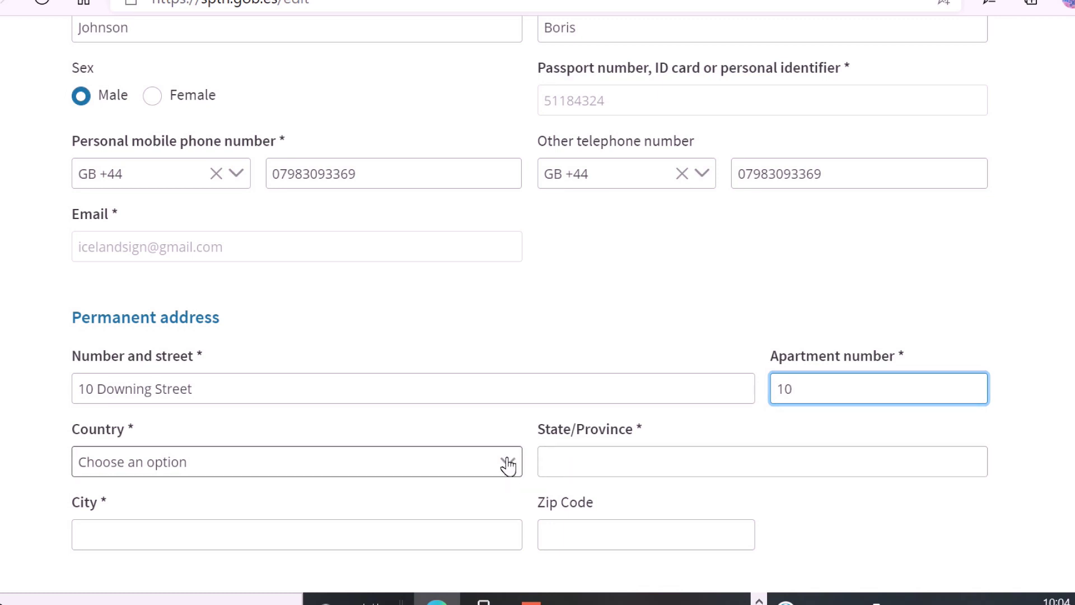
{"action": "left_click", "coordinate": [507, 463]}
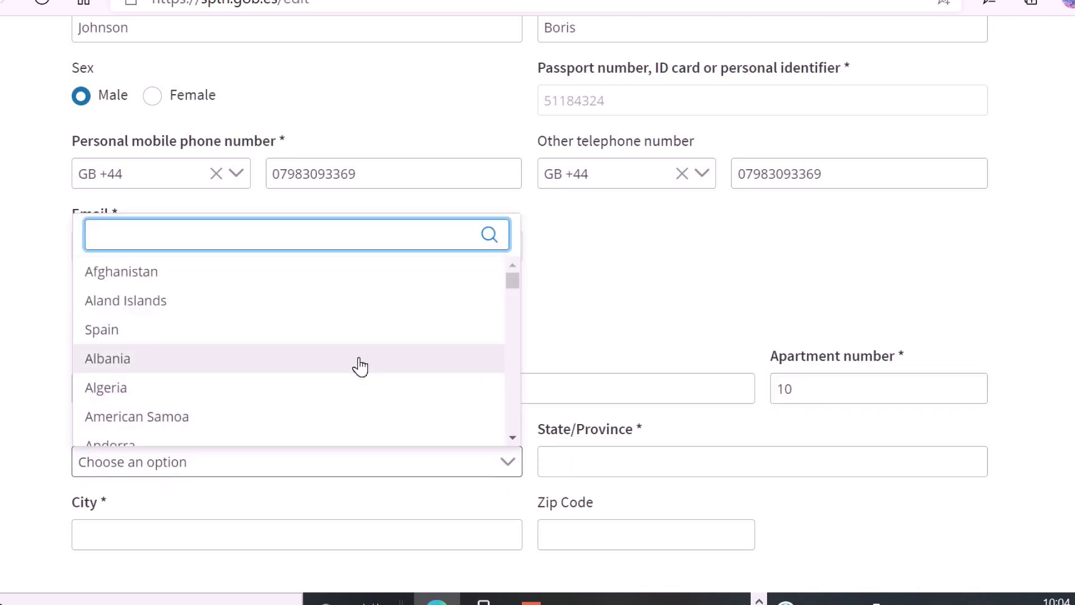
{"action": "type", "text": "uni"}
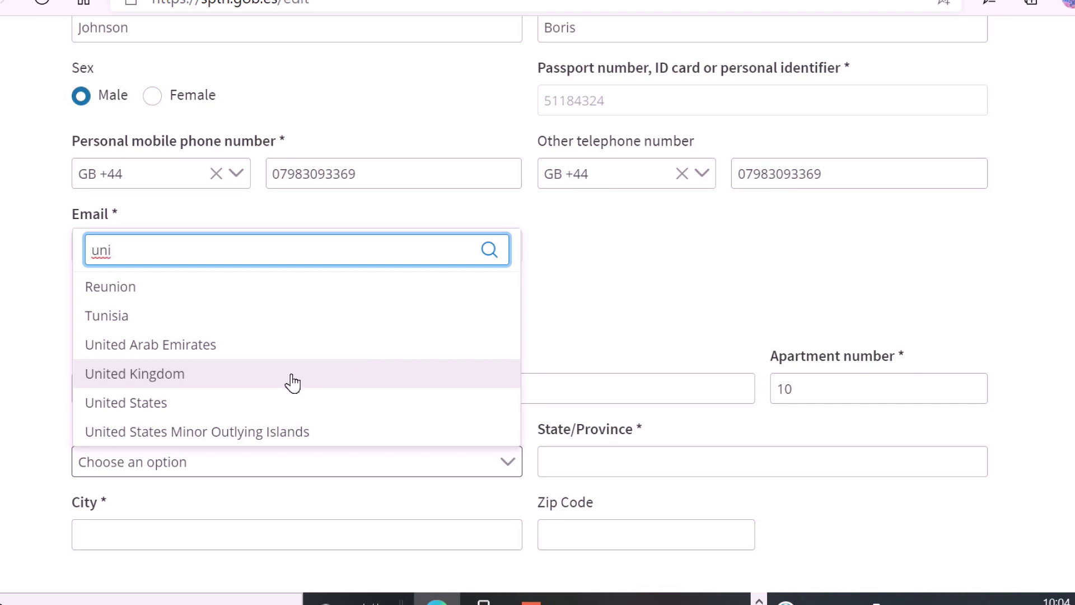
{"action": "left_click", "coordinate": [200, 376]}
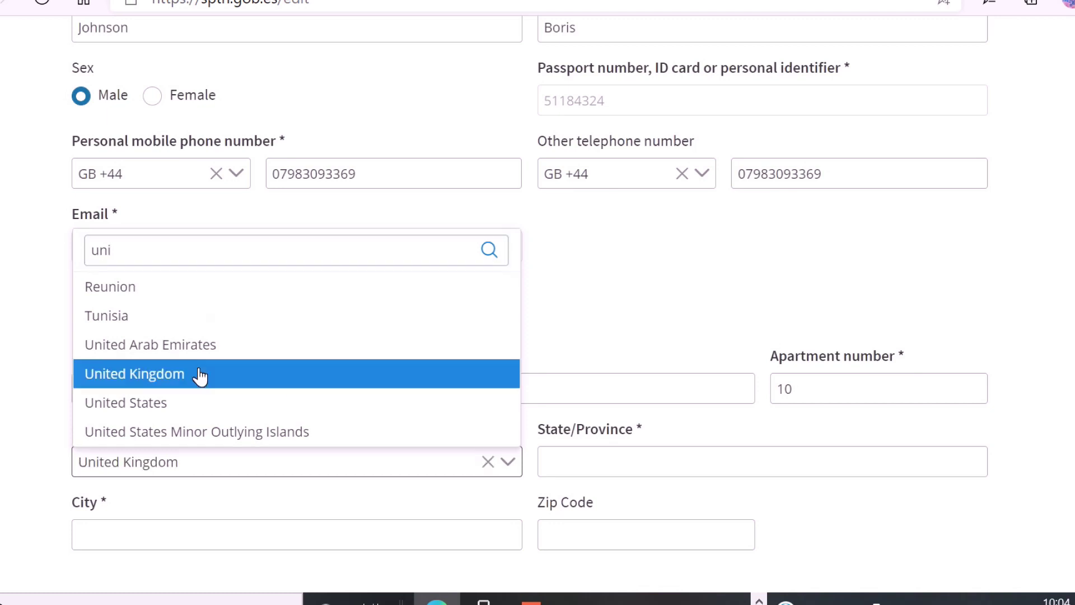
Fill in the state/province, city and zip code, then save Step 1.
{"action": "left_click", "coordinate": [696, 464]}
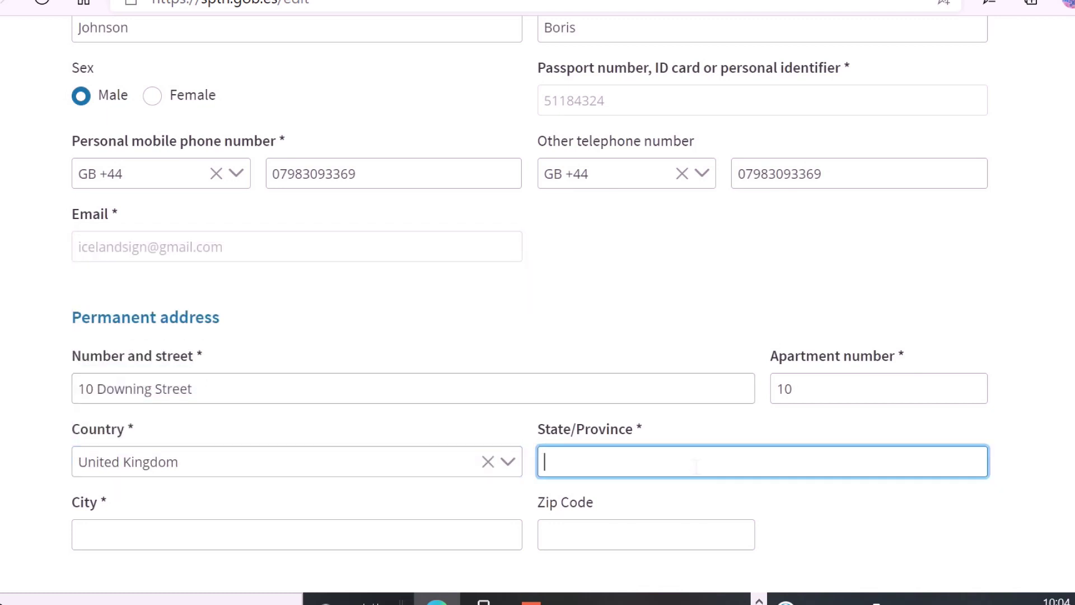
{"action": "type", "text": "Westminster"}
{"action": "left_click", "coordinate": [342, 538]}
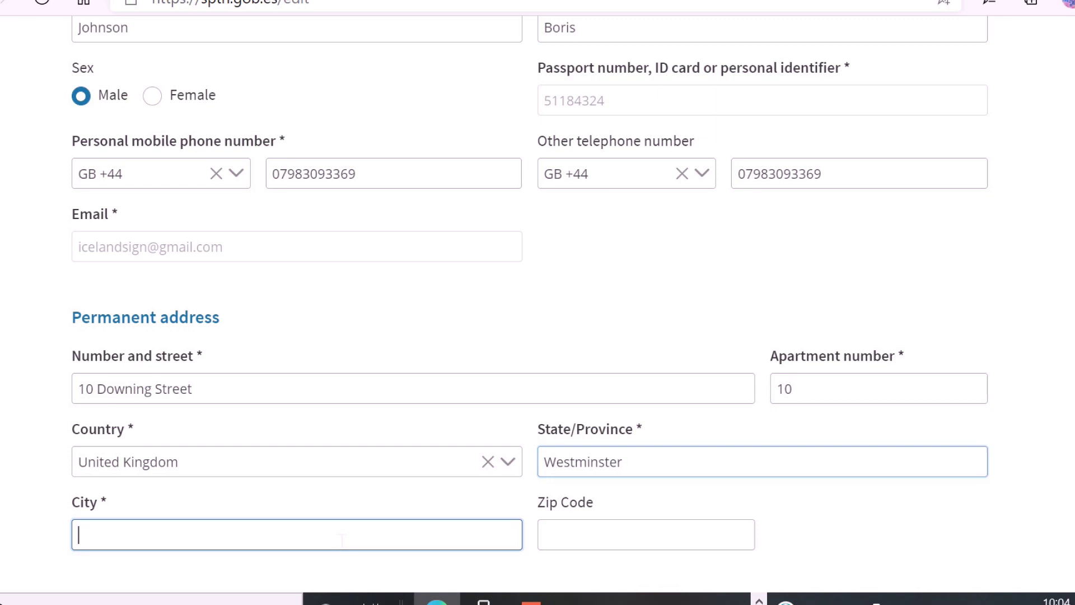
{"action": "type", "text": "London"}
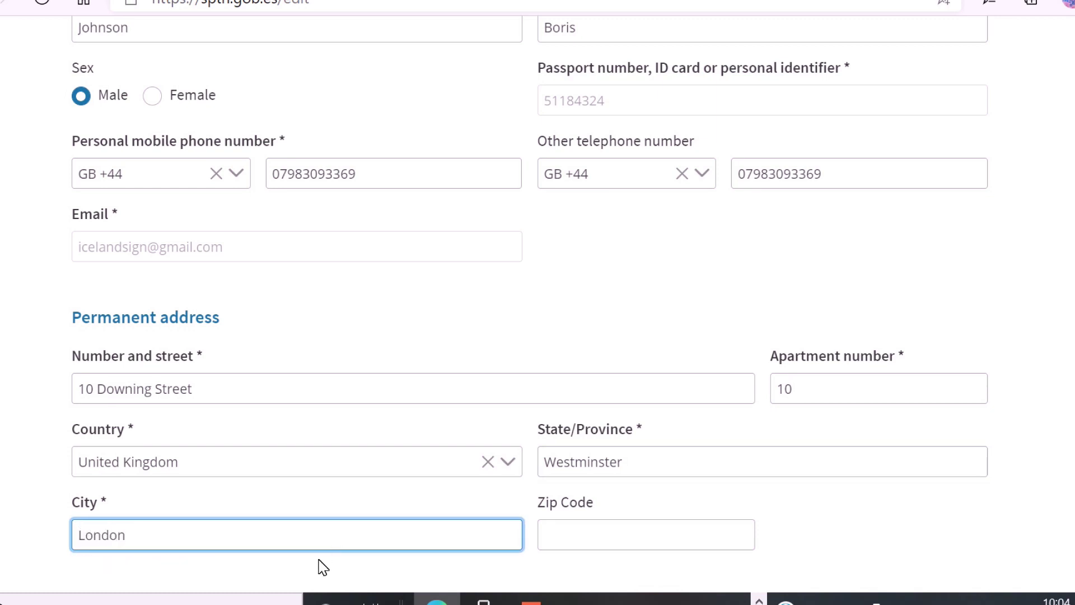
{"action": "left_click", "coordinate": [606, 536]}
{"action": "type", "text": "SW"}
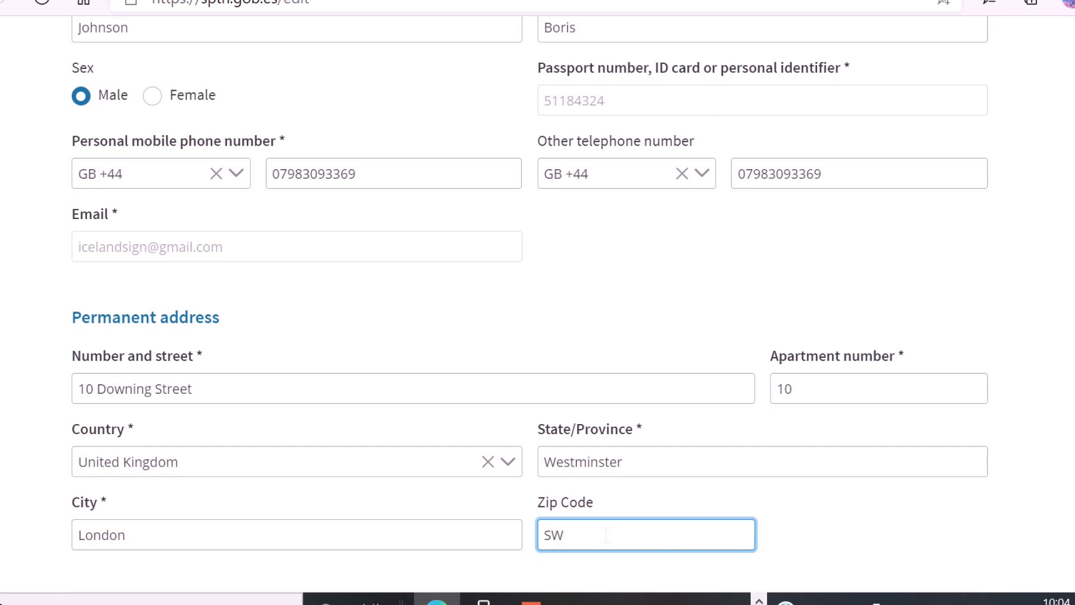
{"action": "type", "text": "1A 2AA"}
{"action": "scroll", "coordinate": [815, 476], "scroll_direction": "down", "scroll_amount": 3}
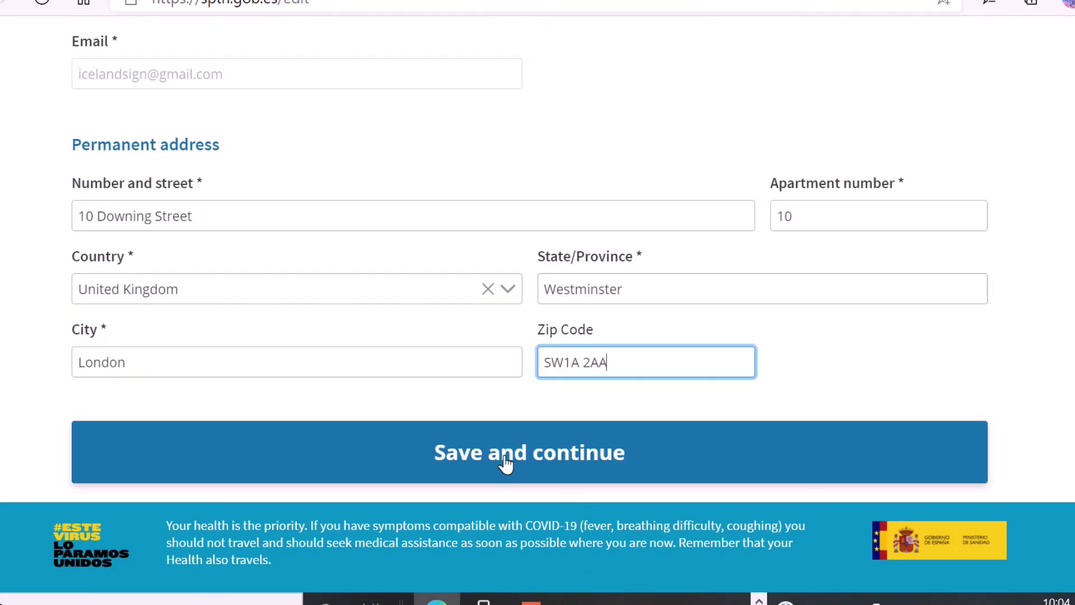
{"action": "left_click", "coordinate": [487, 451]}
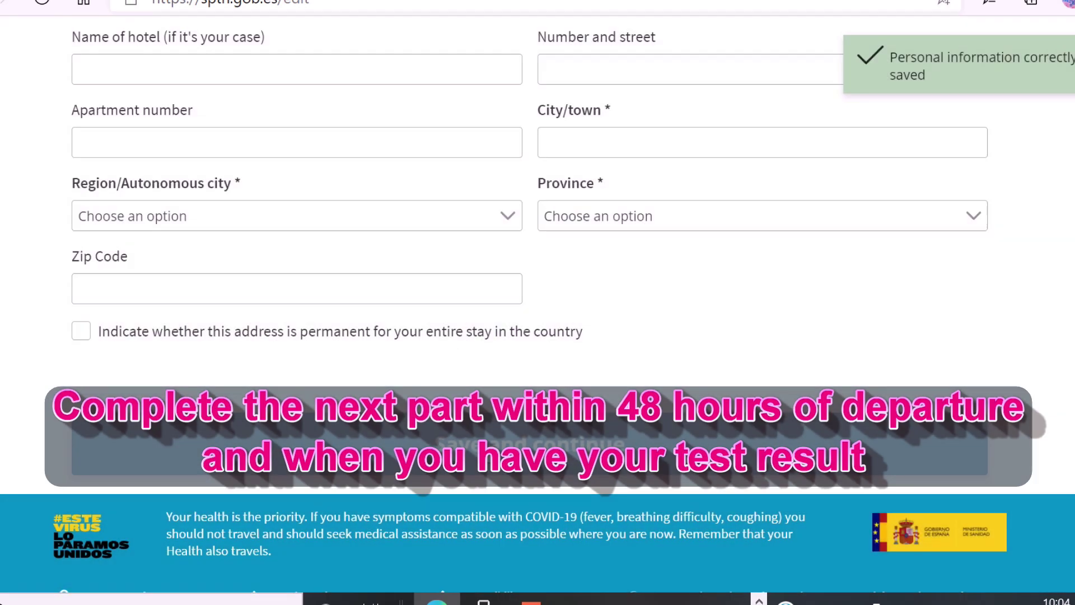
Enter seat 33C, hotel Laguna Park 2 and stay city Costa Adeje.
{"action": "scroll", "coordinate": [719, 340], "scroll_direction": "up", "scroll_amount": 5}
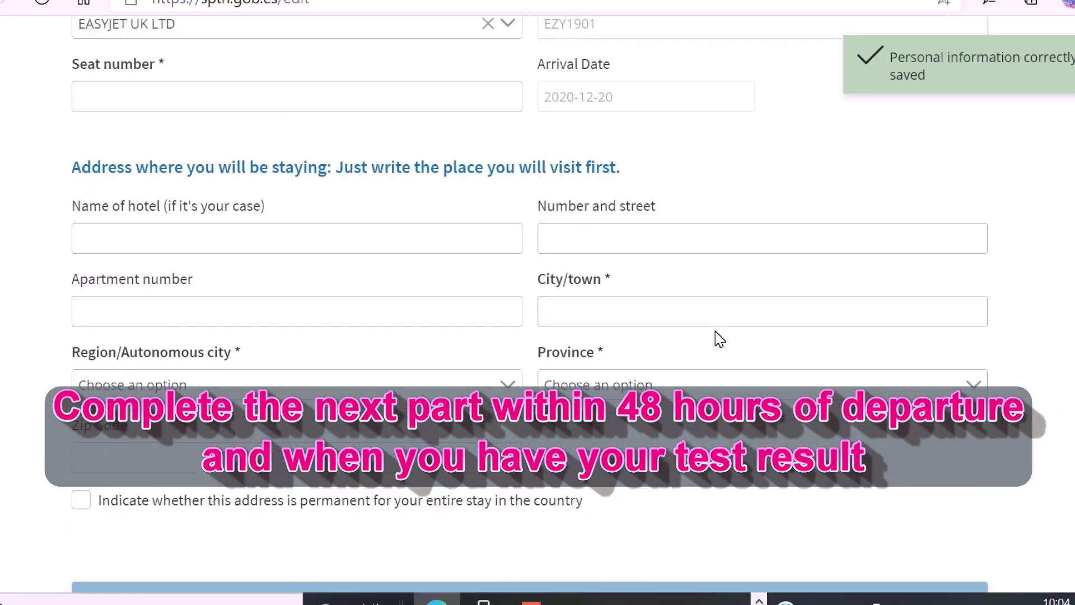
{"action": "scroll", "coordinate": [725, 340], "scroll_direction": "up", "scroll_amount": 2}
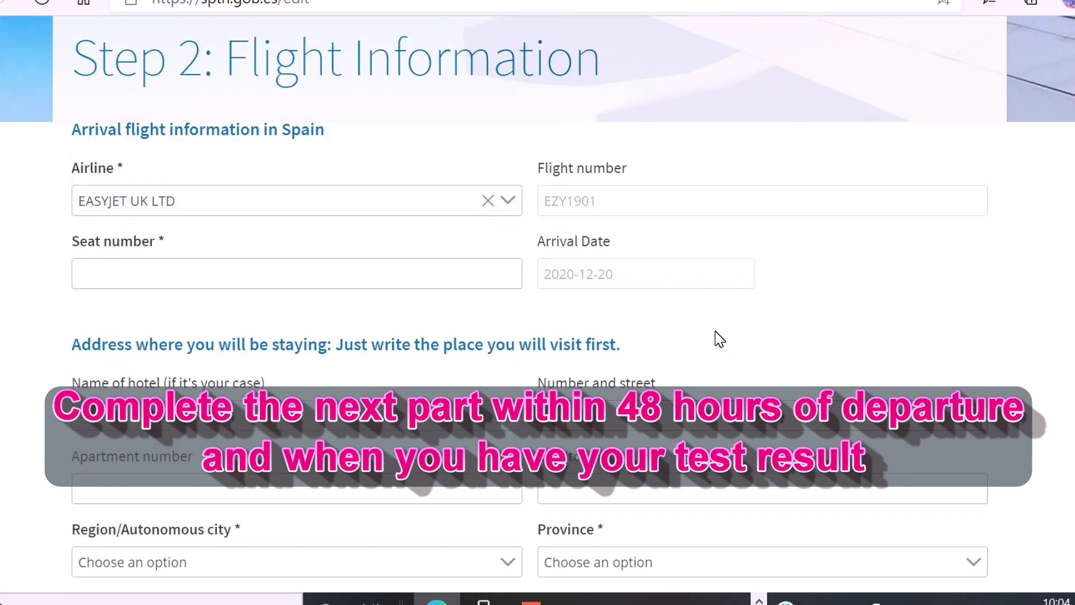
{"action": "left_click", "coordinate": [360, 280]}
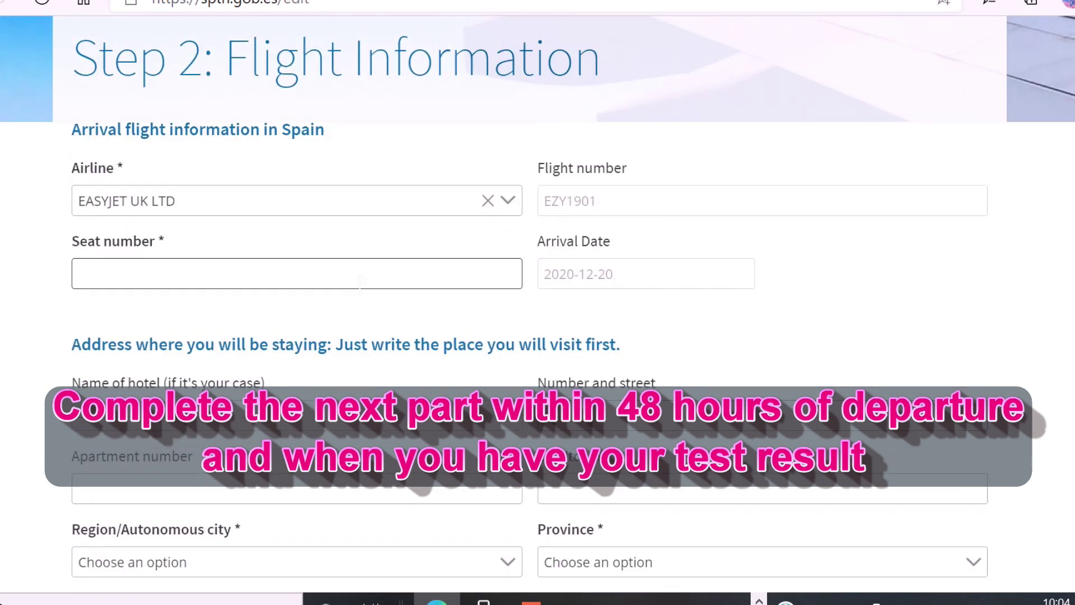
{"action": "type", "text": "33C"}
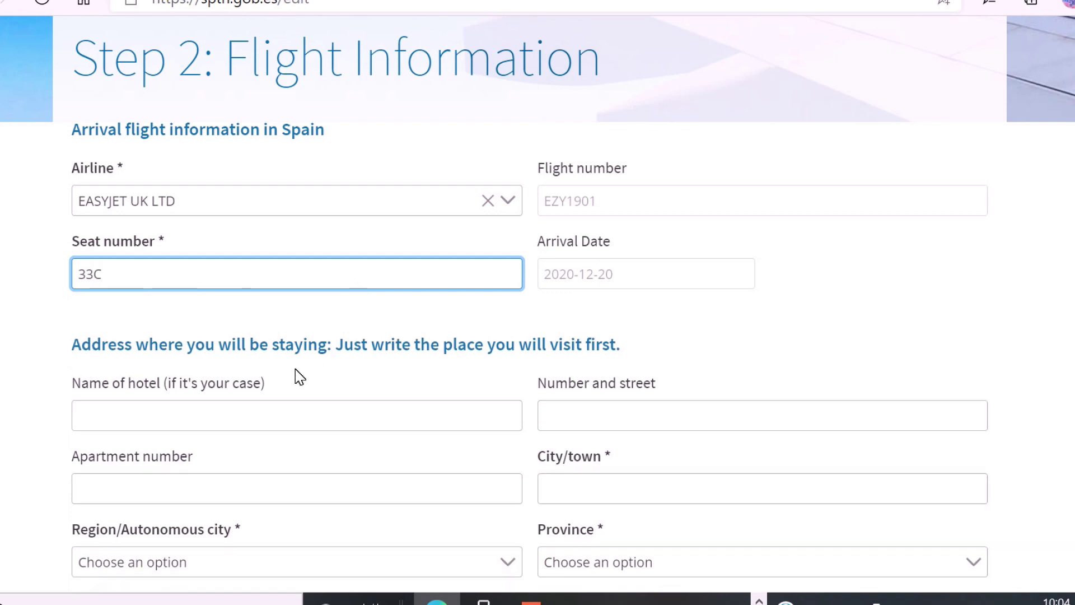
{"action": "left_click", "coordinate": [296, 417]}
{"action": "type", "text": "L"}
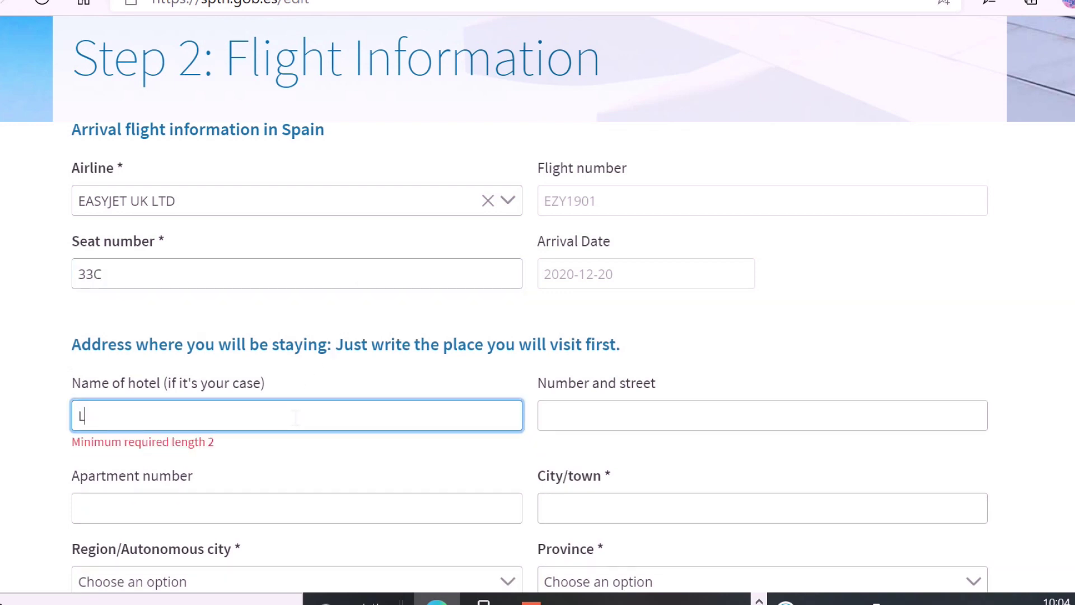
{"action": "type", "text": "aguna Park 2"}
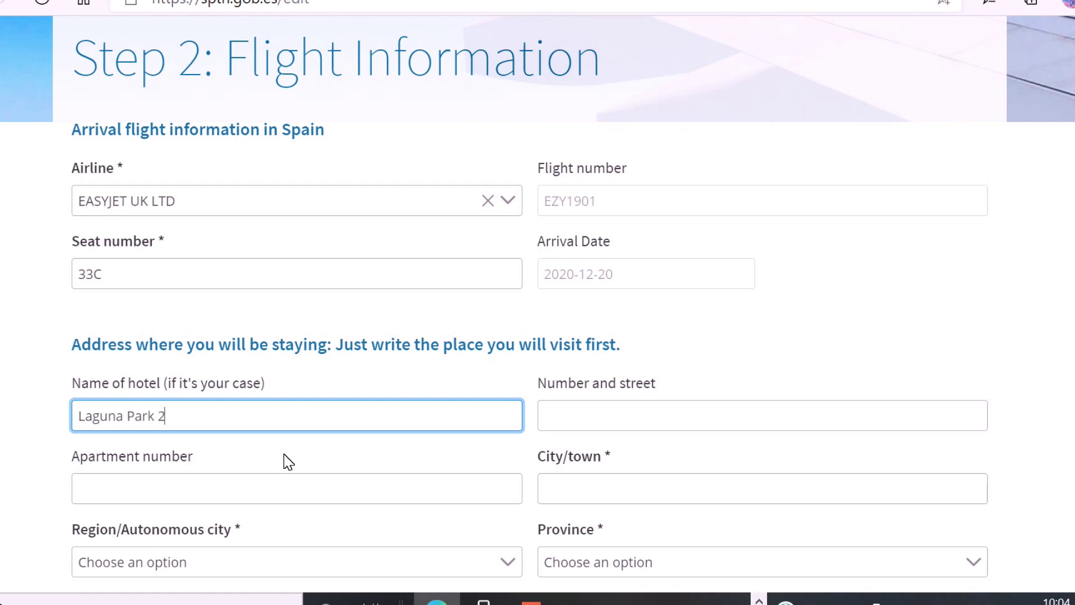
{"action": "left_click", "coordinate": [594, 490]}
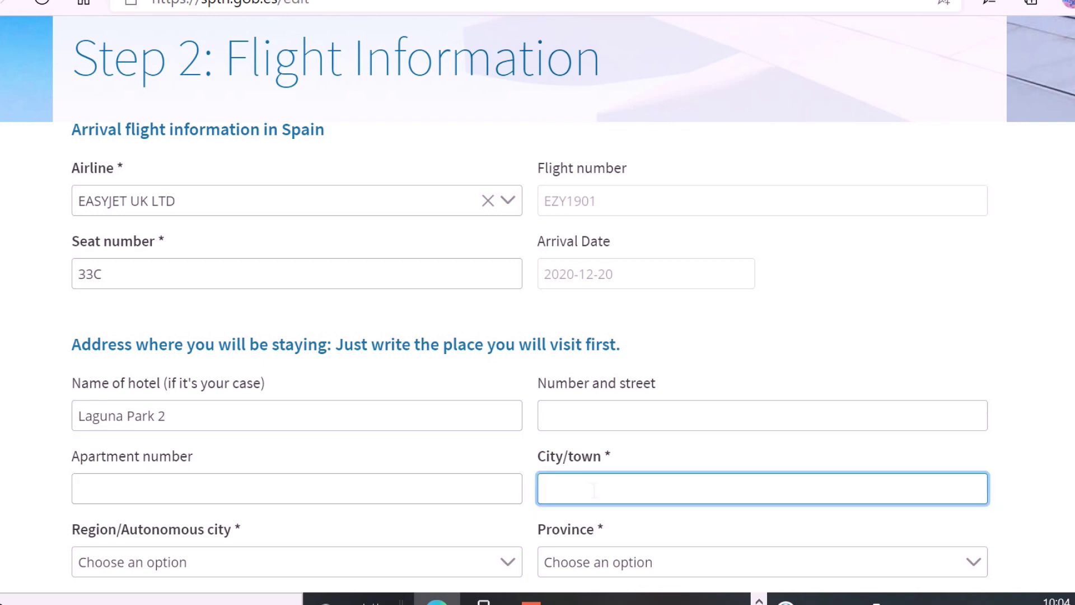
{"action": "type", "text": "Costa Adeje"}
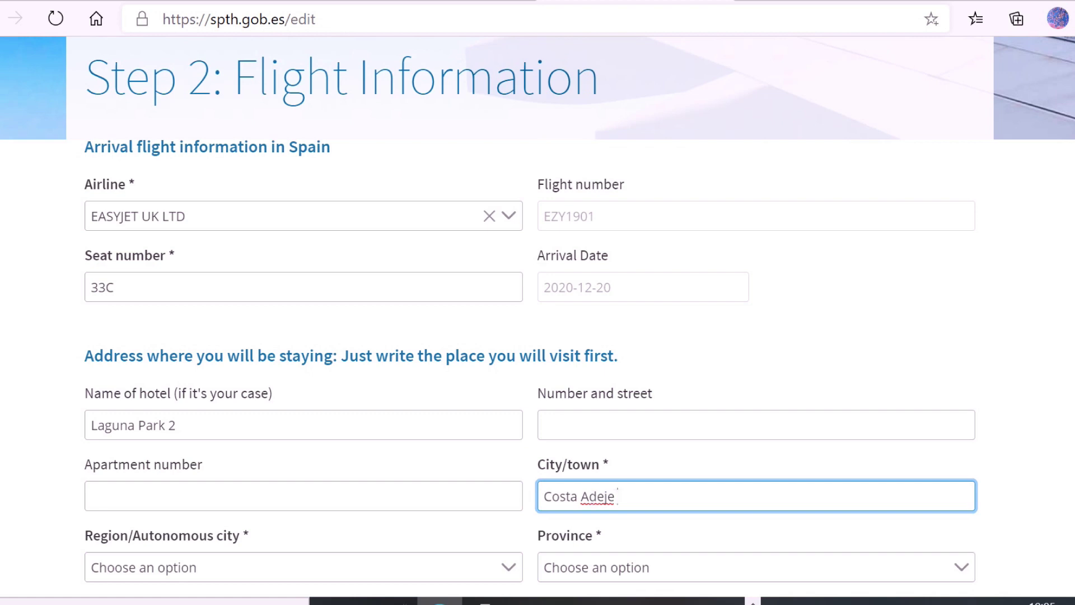
Choose region Canarias and province Santa Cruz de Tenerife, mark the address permanent, and save.
{"action": "scroll", "coordinate": [480, 480], "scroll_direction": "down", "scroll_amount": 1}
{"action": "left_click", "coordinate": [511, 485]}
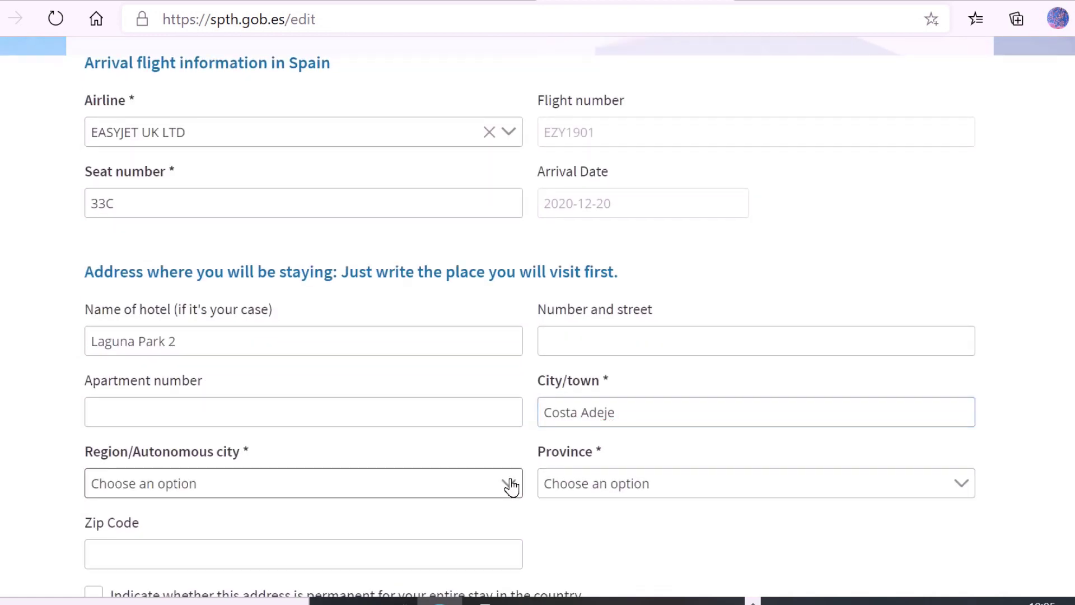
{"action": "left_click", "coordinate": [510, 485]}
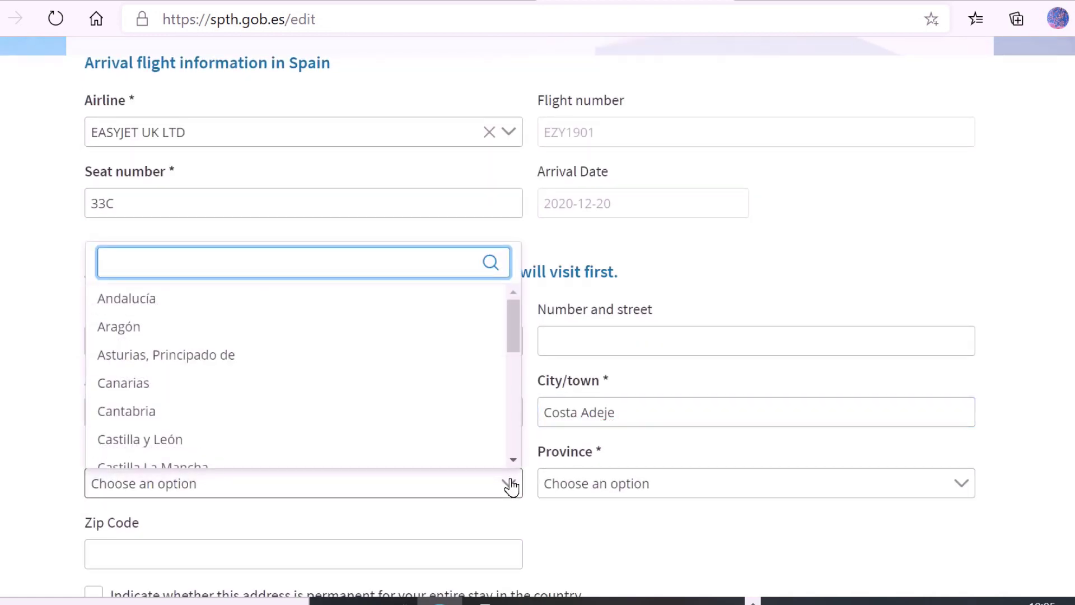
{"action": "left_click", "coordinate": [142, 383]}
{"action": "scroll", "coordinate": [732, 403], "scroll_direction": "down", "scroll_amount": 1}
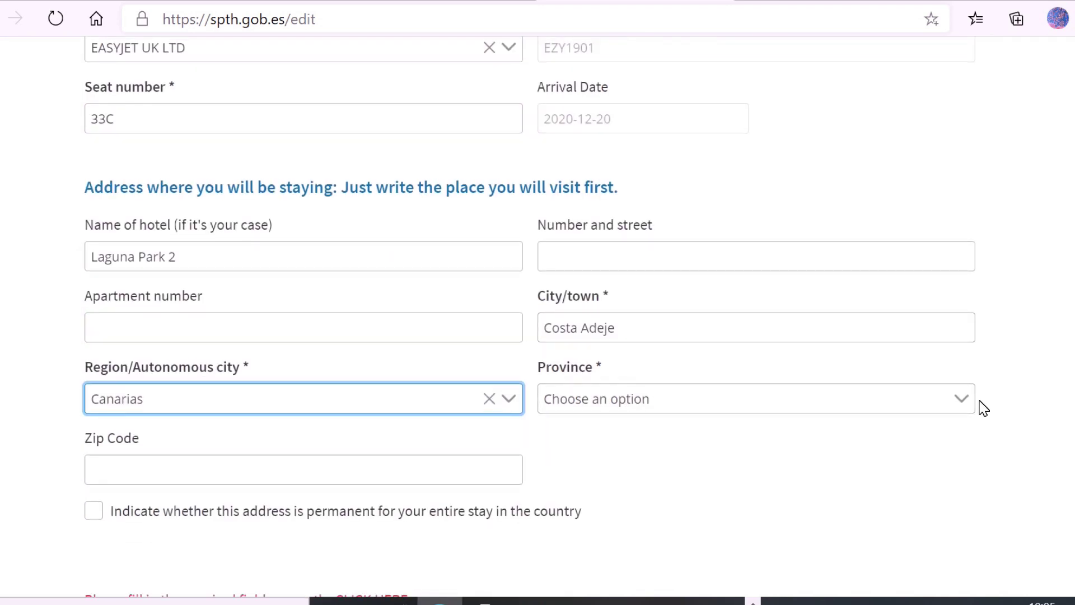
{"action": "left_click", "coordinate": [962, 399]}
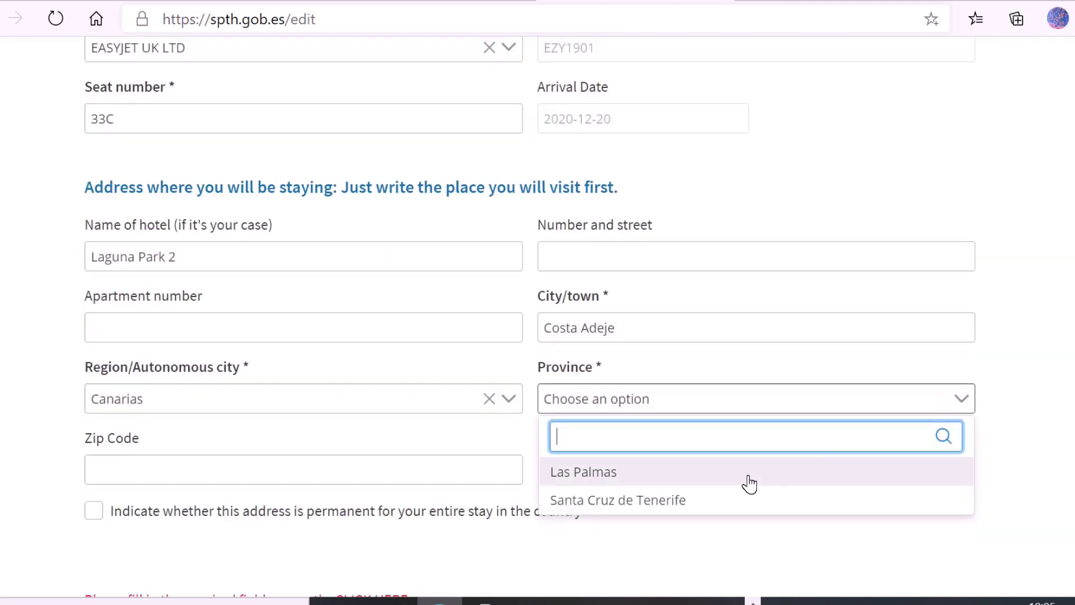
{"action": "left_click", "coordinate": [663, 504]}
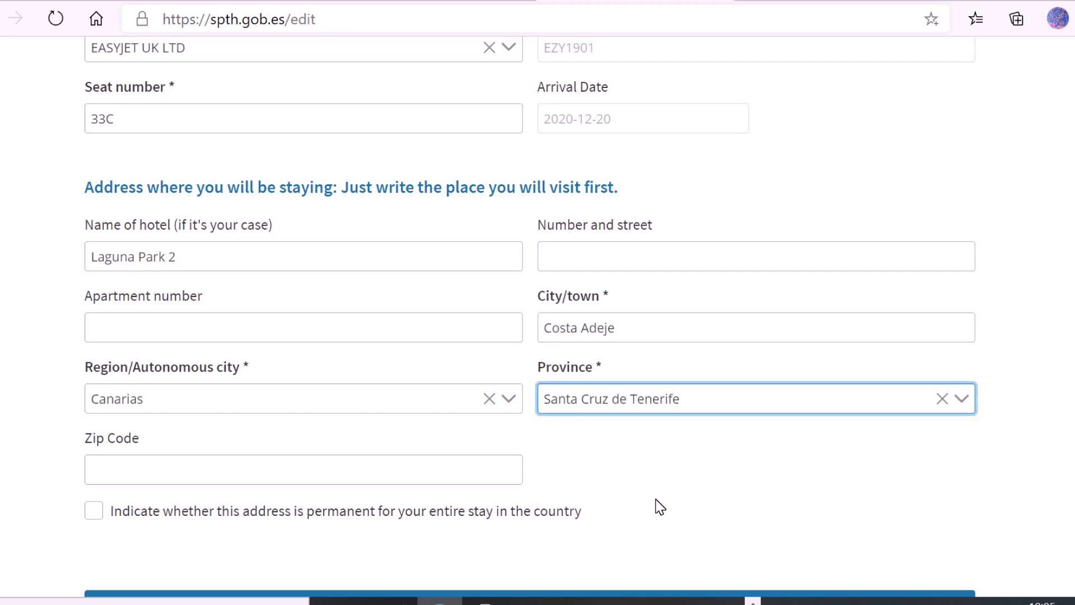
{"action": "scroll", "coordinate": [660, 507], "scroll_direction": "down", "scroll_amount": 1}
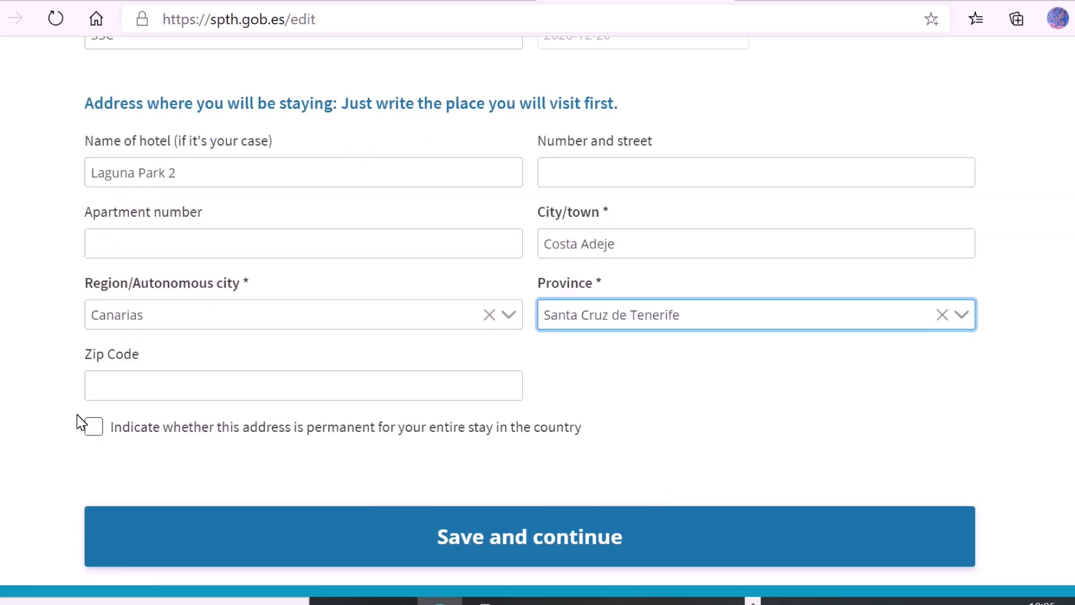
{"action": "left_click", "coordinate": [94, 429]}
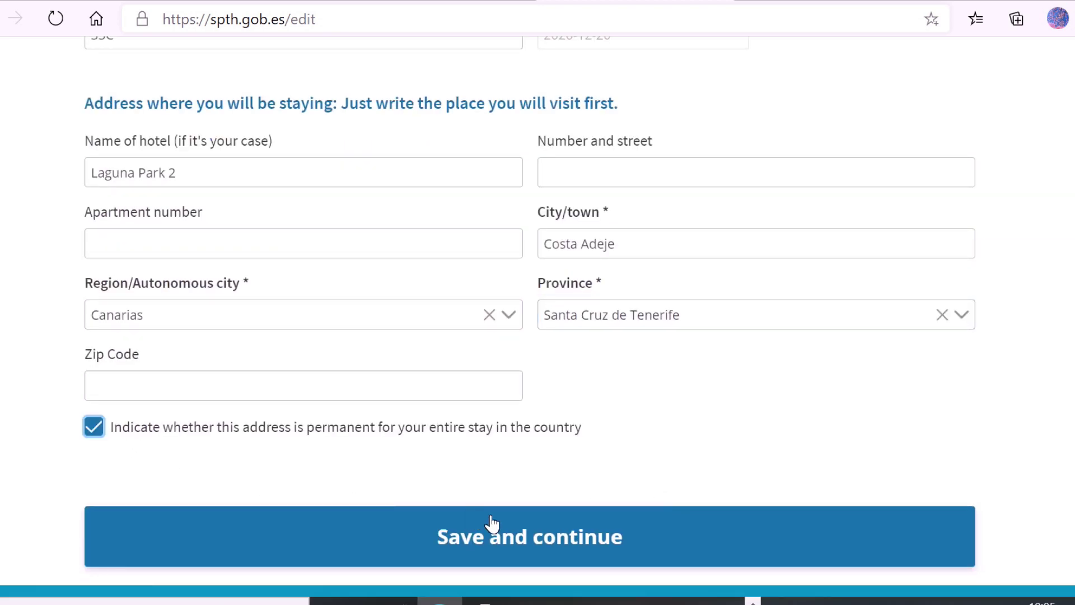
{"action": "left_click", "coordinate": [523, 538]}
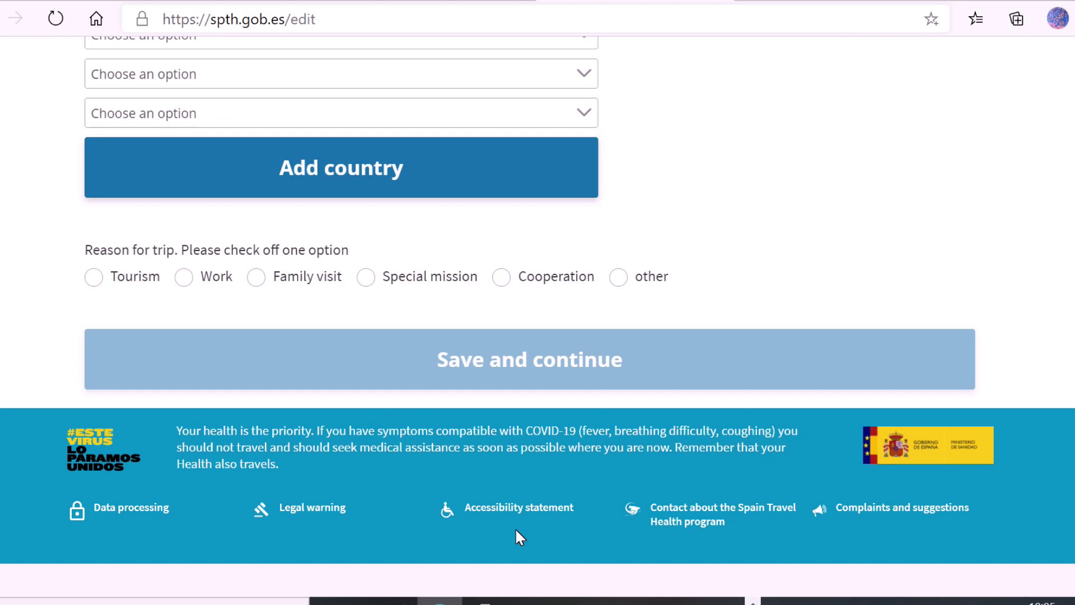
Set the trip origin to United Kingdom with London as the starting area.
{"action": "scroll", "coordinate": [876, 238], "scroll_direction": "up", "scroll_amount": 5}
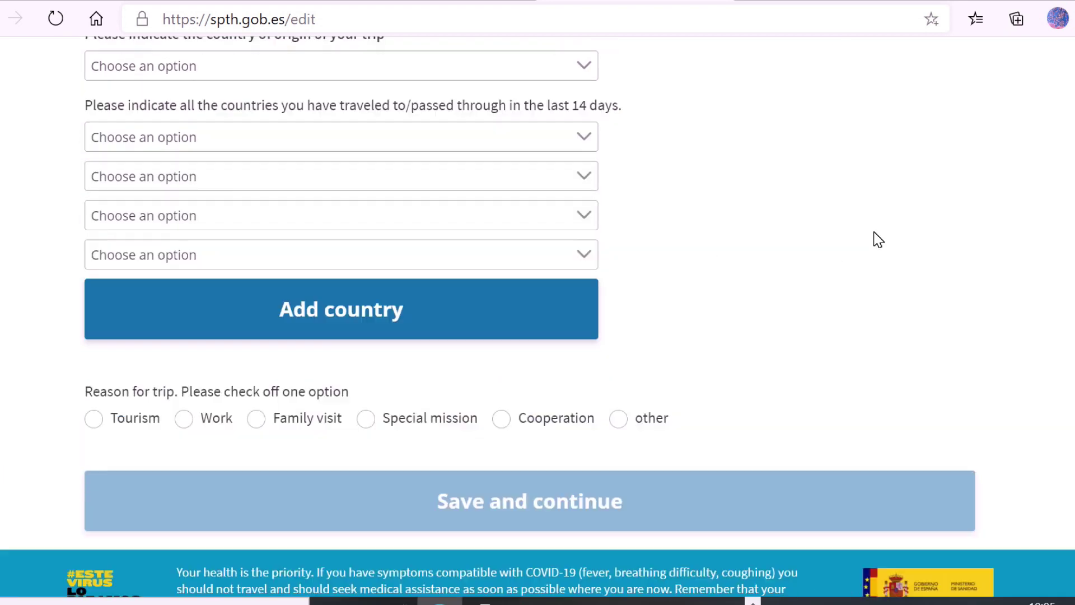
{"action": "scroll", "coordinate": [878, 239], "scroll_direction": "up", "scroll_amount": 3}
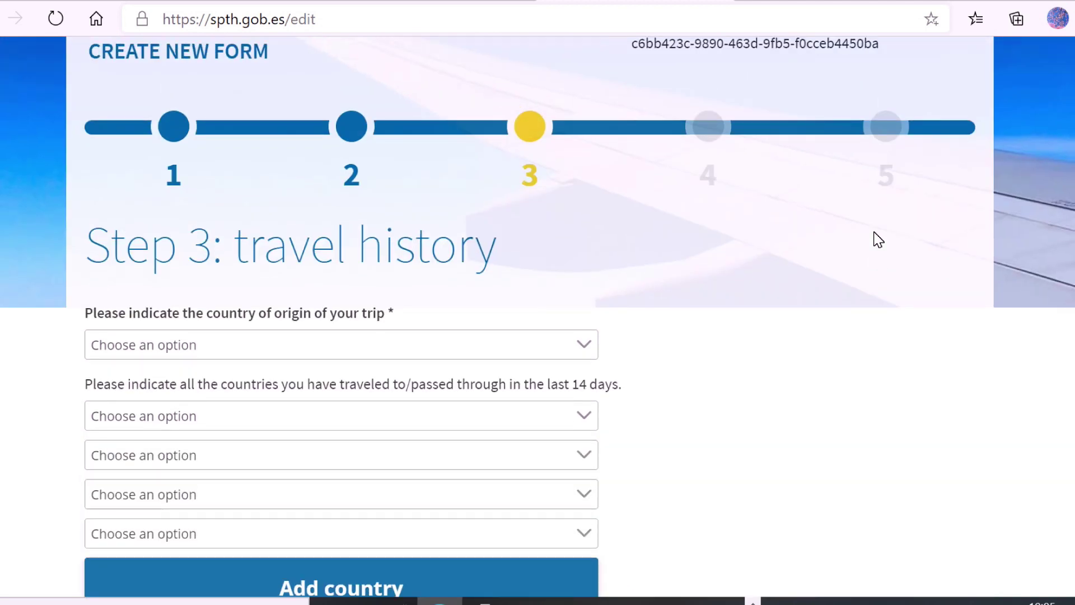
{"action": "left_click", "coordinate": [587, 347]}
{"action": "type", "text": "uni"}
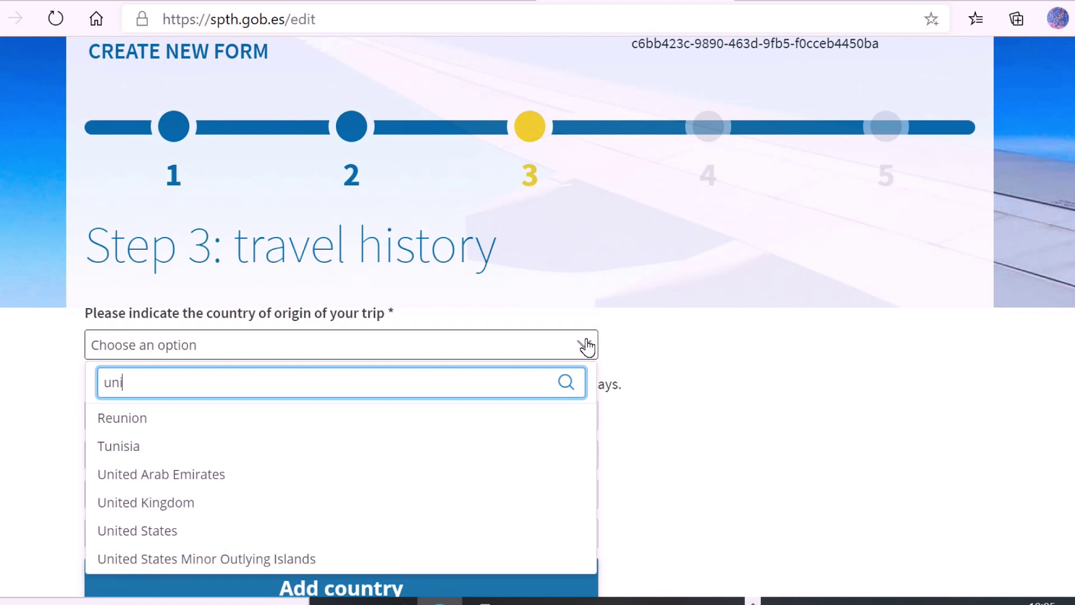
{"action": "left_click", "coordinate": [190, 502]}
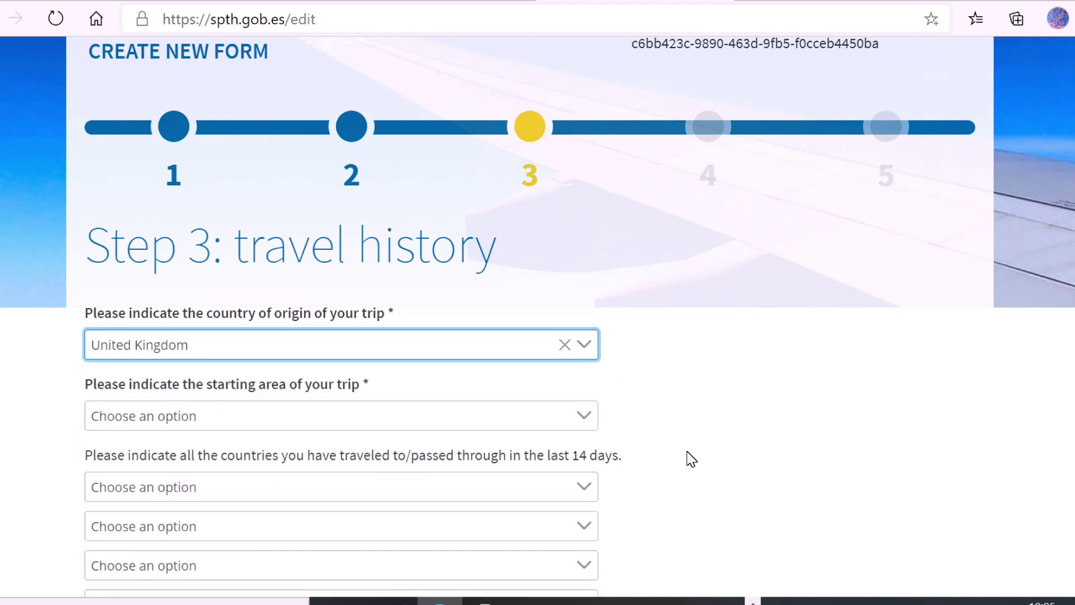
{"action": "left_click", "coordinate": [586, 419]}
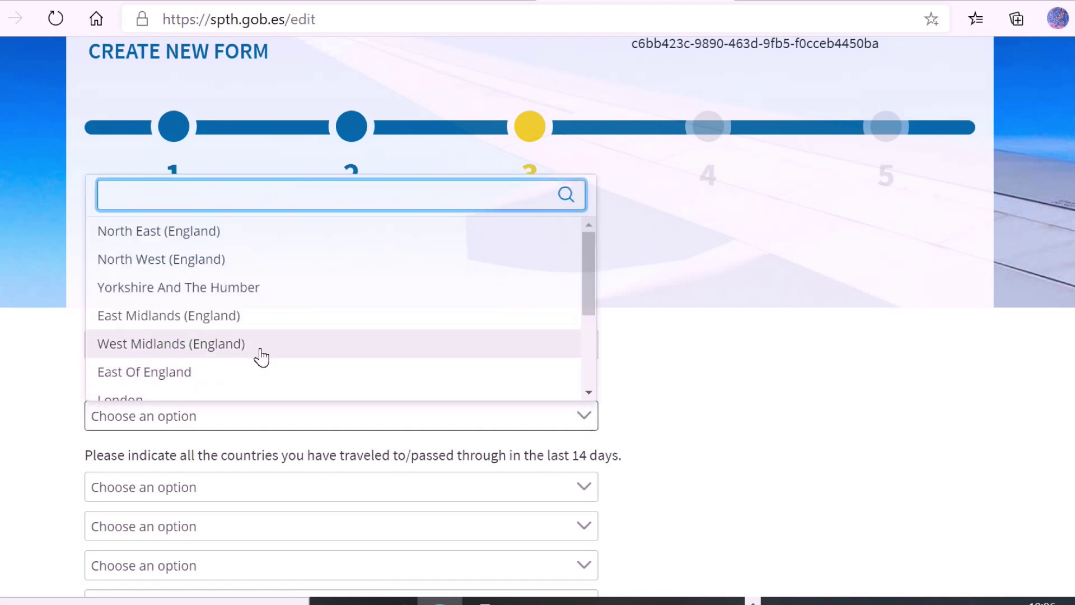
{"action": "scroll", "coordinate": [258, 355], "scroll_direction": "down", "scroll_amount": 1}
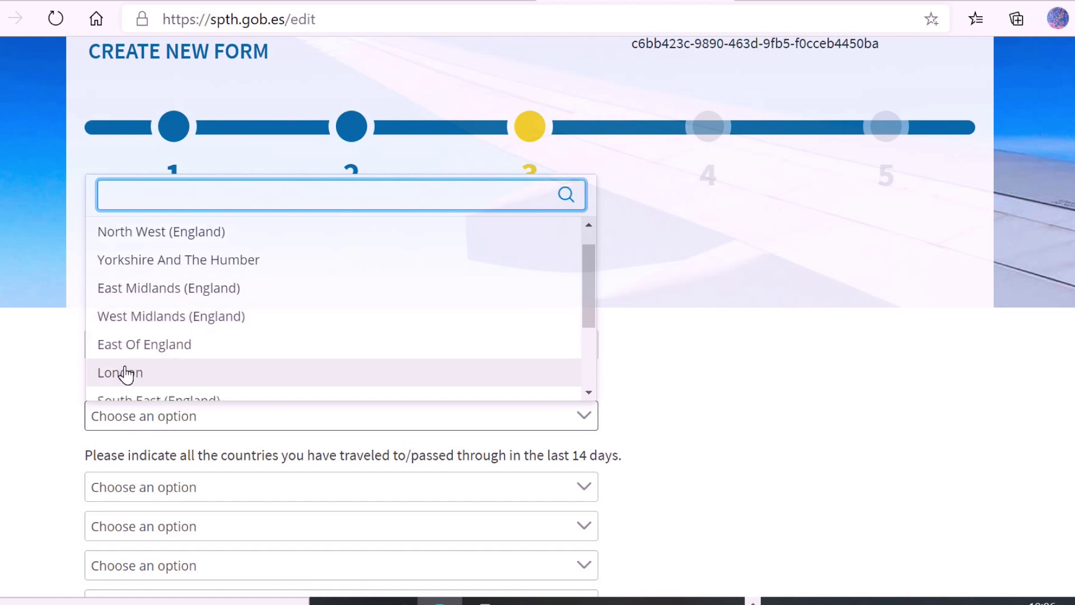
{"action": "left_click", "coordinate": [126, 373]}
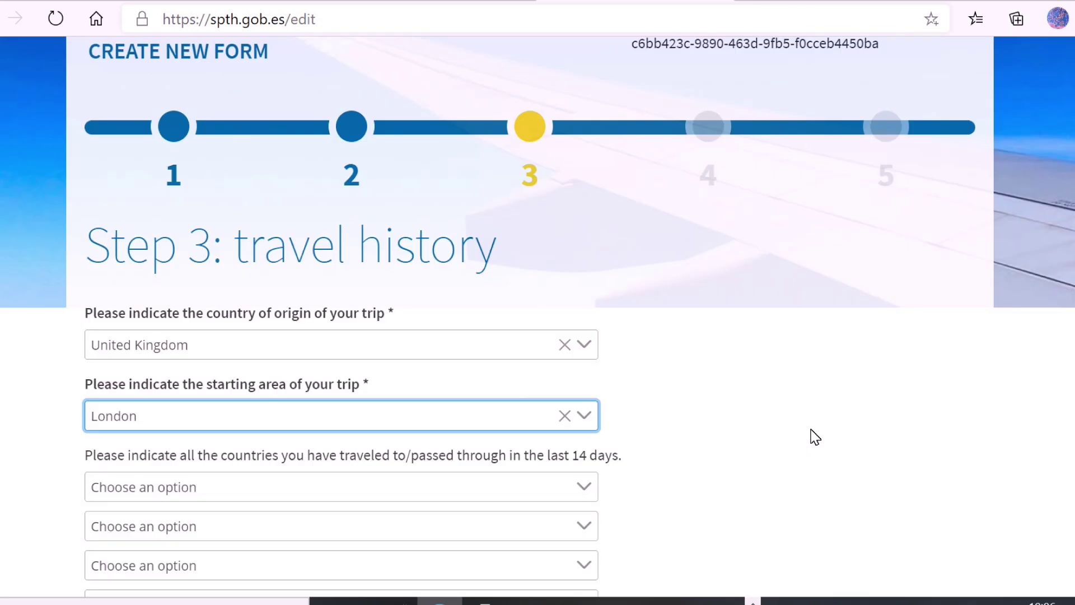
Select Tourism as the reason for the trip and save the travel history.
{"action": "scroll", "coordinate": [788, 429], "scroll_direction": "down", "scroll_amount": 4}
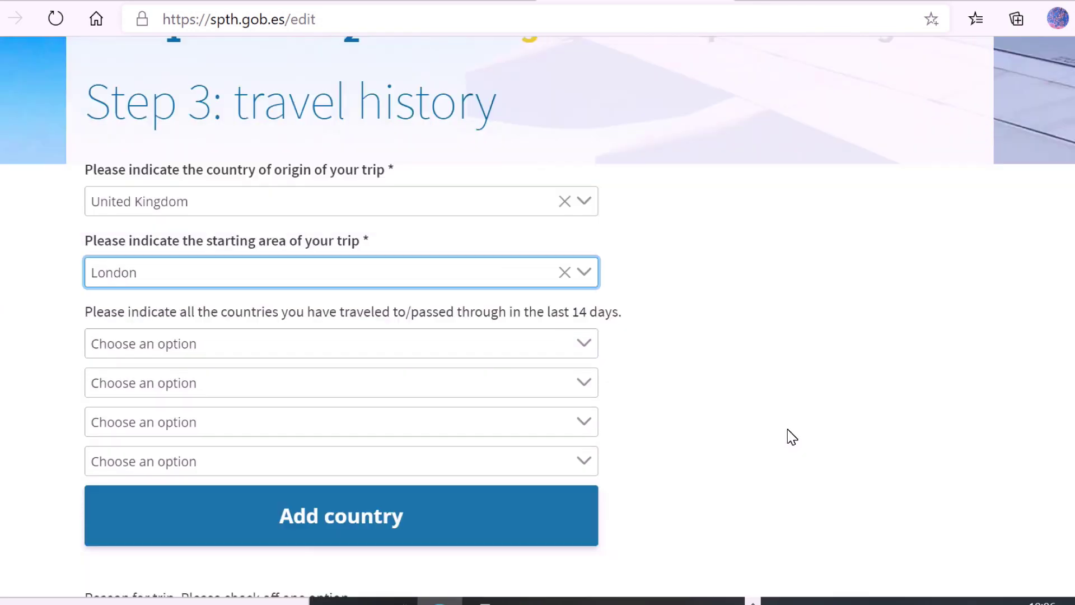
{"action": "scroll", "coordinate": [787, 429], "scroll_direction": "down", "scroll_amount": 2}
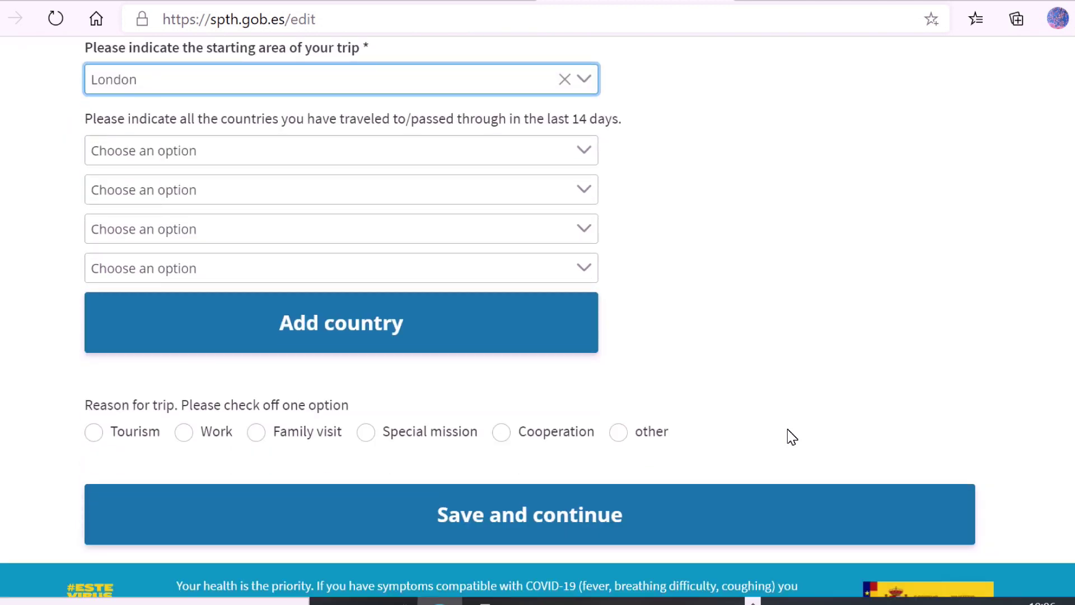
{"action": "scroll", "coordinate": [788, 429], "scroll_direction": "down", "scroll_amount": 2}
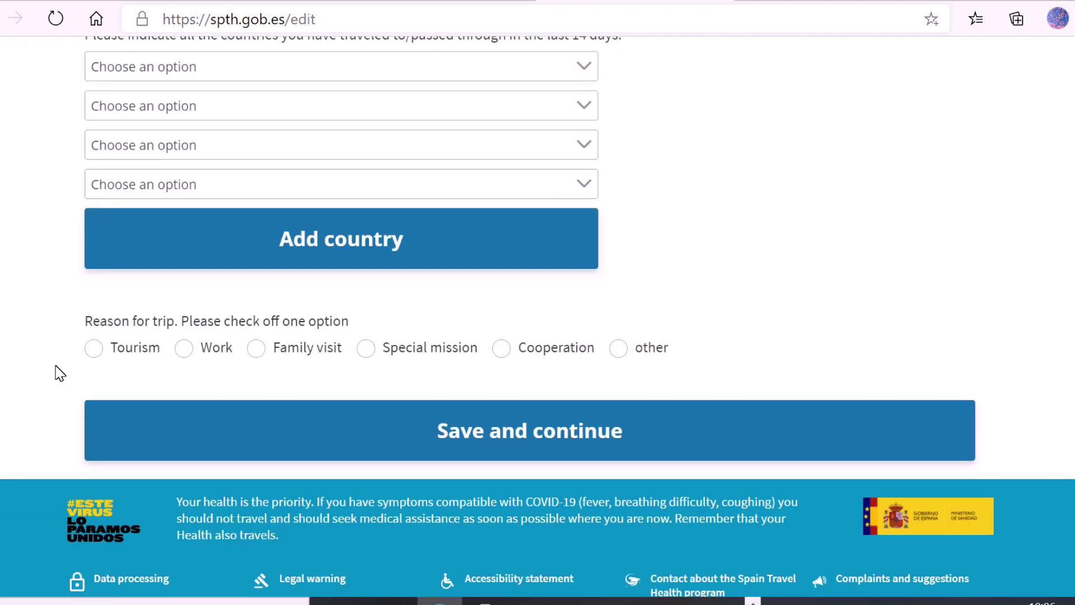
{"action": "left_click", "coordinate": [94, 349]}
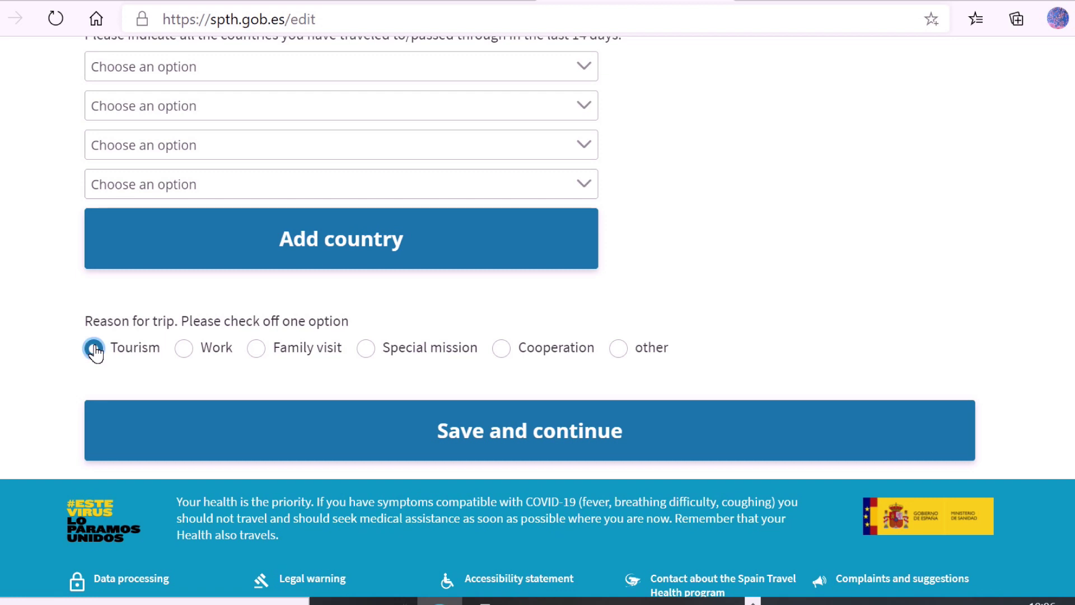
{"action": "left_click", "coordinate": [567, 427]}
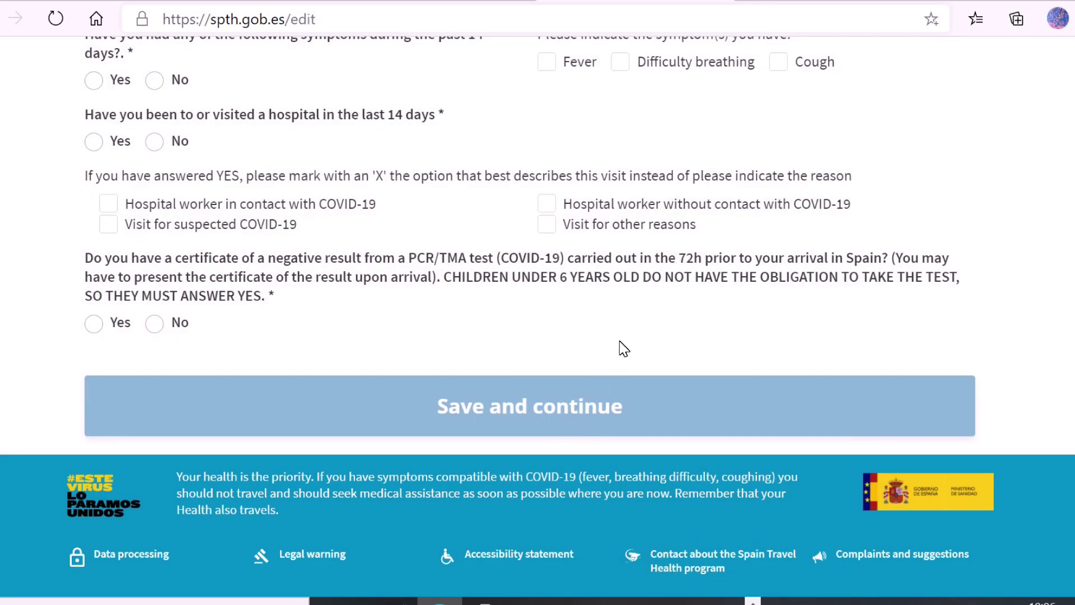
Answer No to contact with a confirmed case, symptoms, and hospital visits.
{"action": "scroll", "coordinate": [624, 349], "scroll_direction": "up", "scroll_amount": 3}
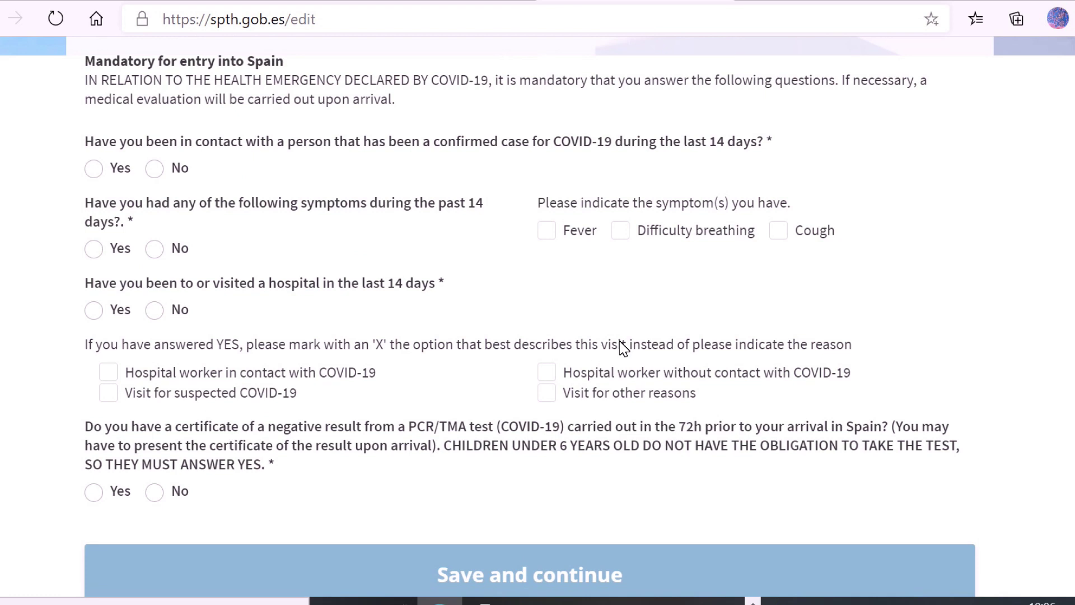
{"action": "scroll", "coordinate": [623, 348], "scroll_direction": "up", "scroll_amount": 2}
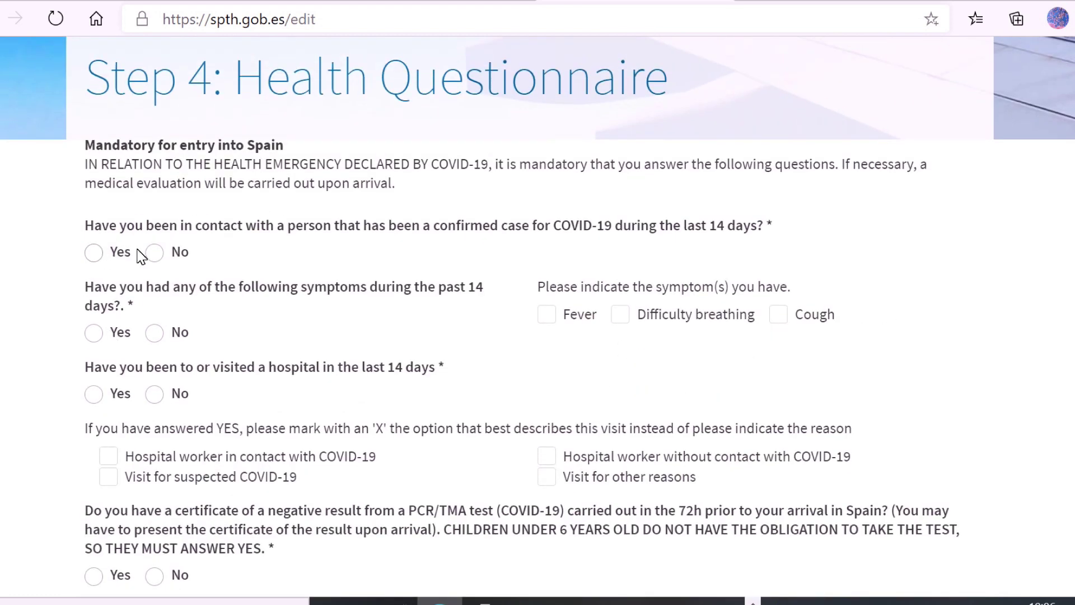
{"action": "left_click", "coordinate": [155, 254]}
{"action": "left_click", "coordinate": [155, 334]}
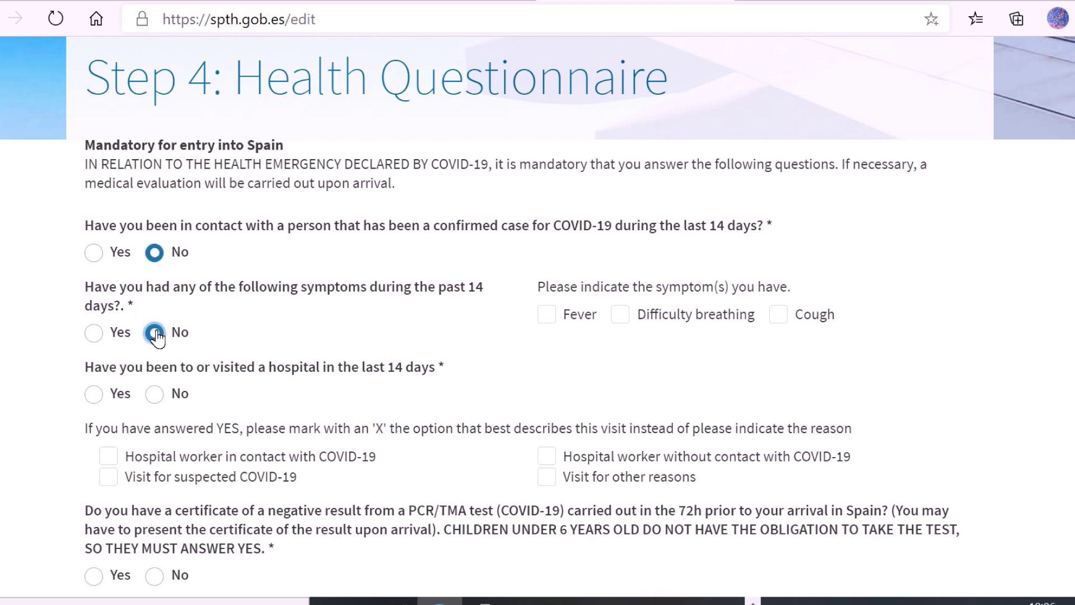
{"action": "left_click", "coordinate": [155, 394]}
Answer Yes to holding a negative PCR certificate and save the questionnaire.
{"action": "scroll", "coordinate": [155, 394], "scroll_direction": "down", "scroll_amount": 2}
{"action": "scroll", "coordinate": [155, 395], "scroll_direction": "down", "scroll_amount": 2}
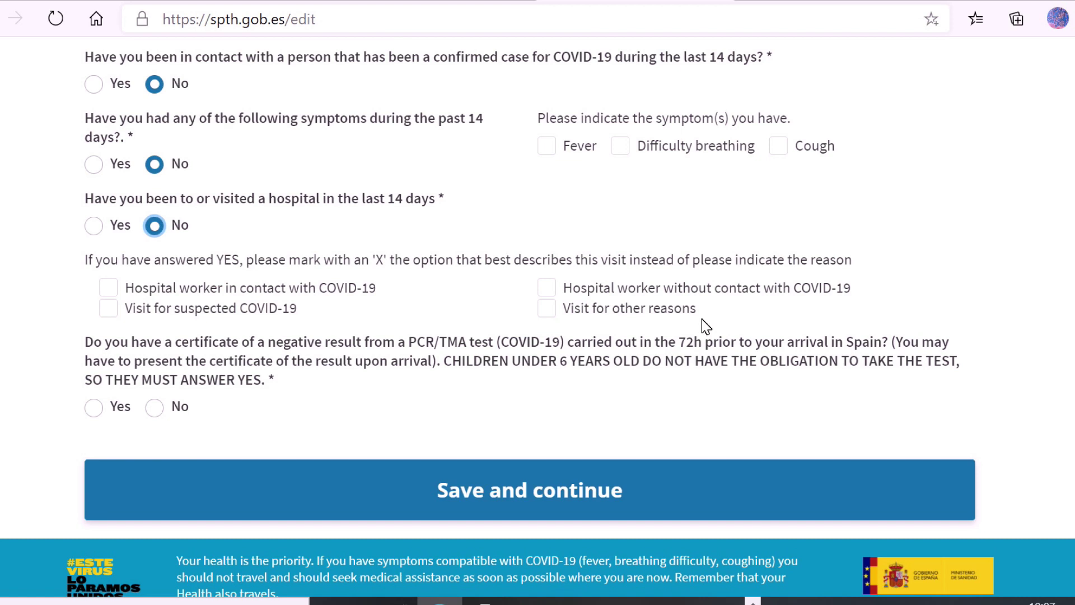
{"action": "left_click", "coordinate": [96, 407]}
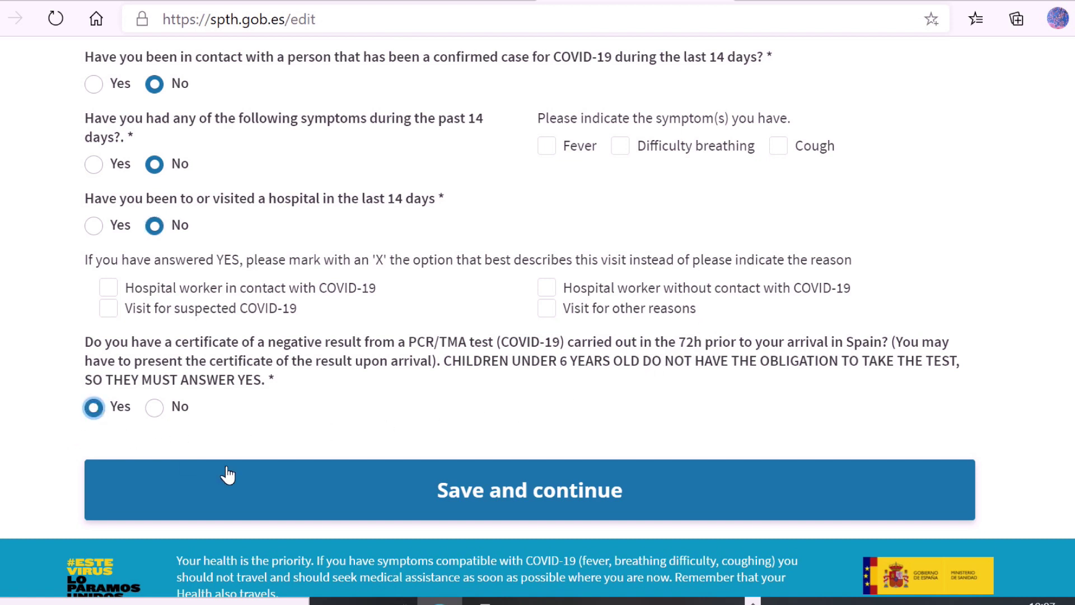
{"action": "left_click", "coordinate": [468, 488]}
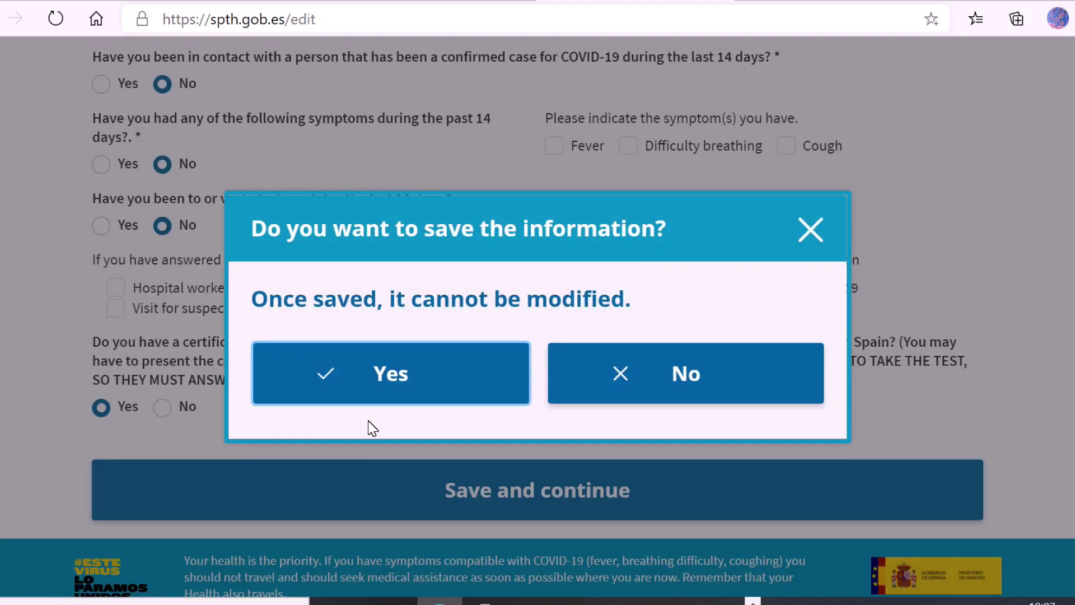
Confirm the save, accept the Step 5 affidavit declaration, and submit the form via End process.
{"action": "left_click", "coordinate": [384, 374]}
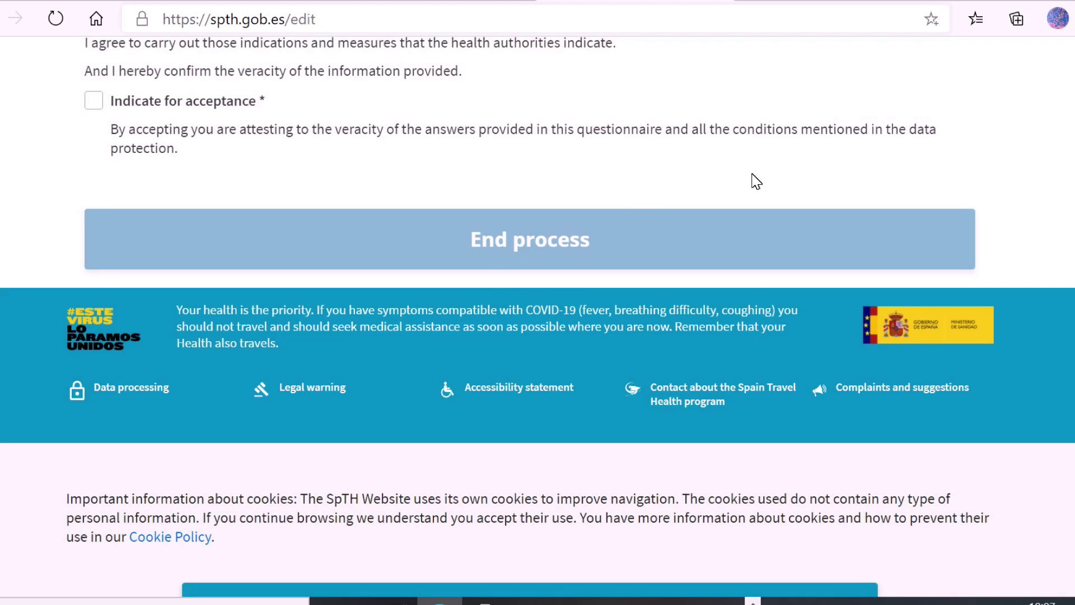
{"action": "scroll", "coordinate": [751, 177], "scroll_direction": "up", "scroll_amount": 6}
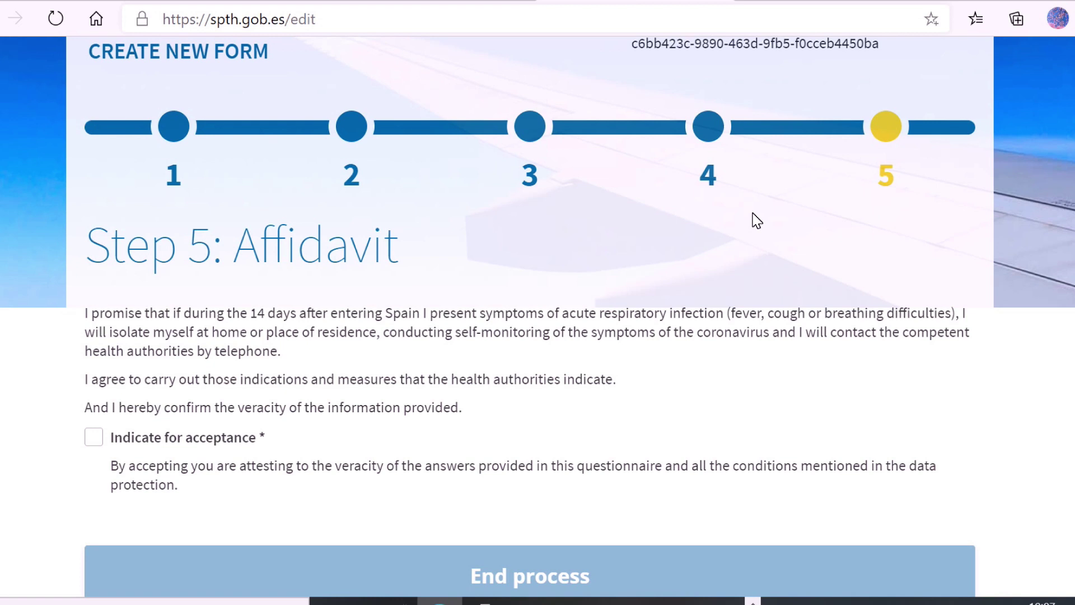
{"action": "left_click", "coordinate": [93, 437]}
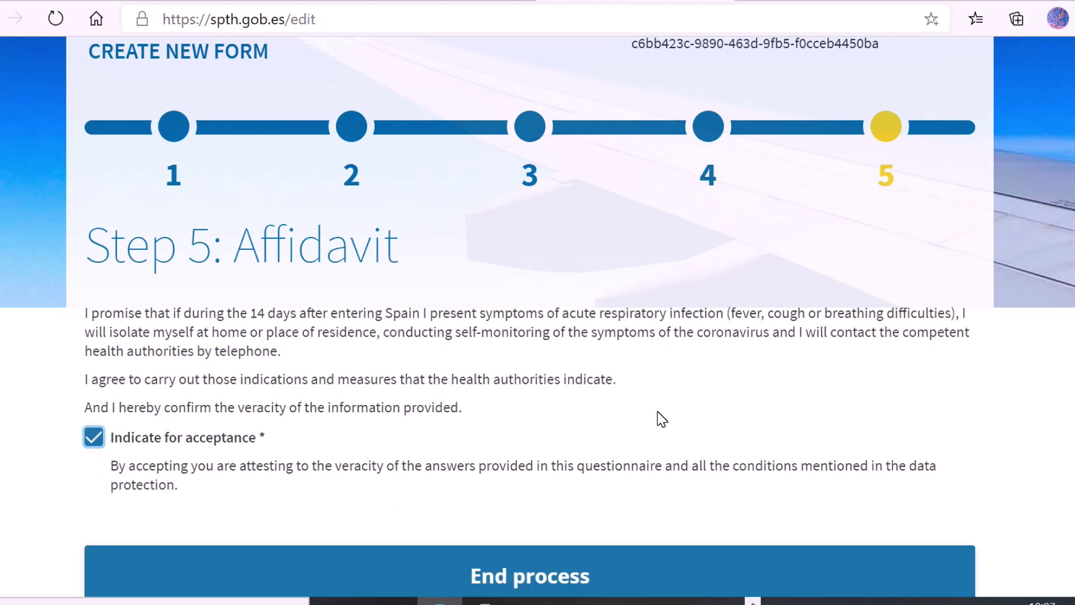
{"action": "scroll", "coordinate": [701, 411], "scroll_direction": "down", "scroll_amount": 5}
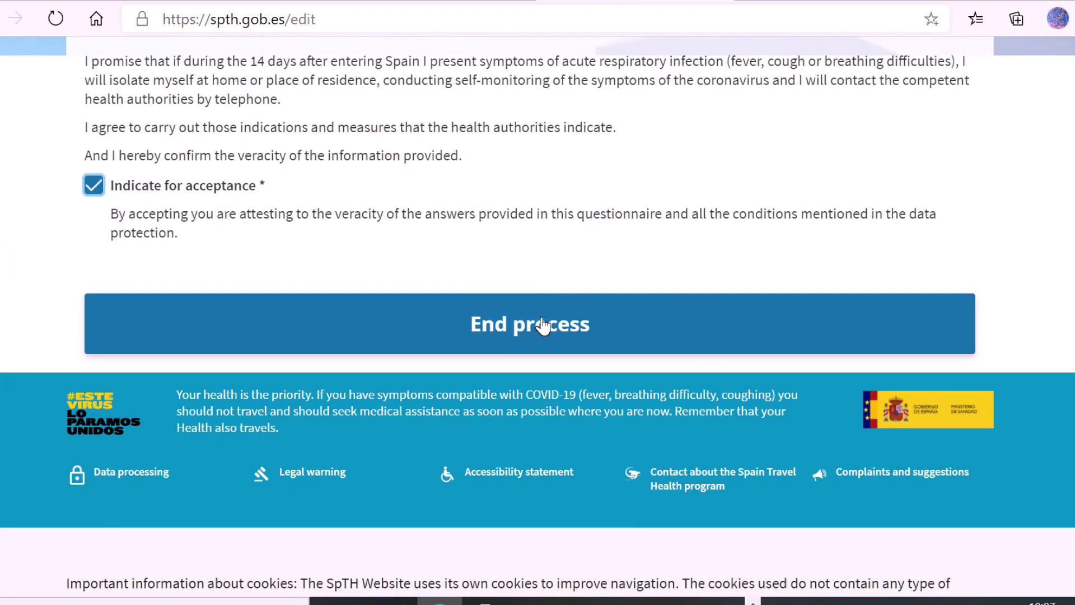
{"action": "left_click", "coordinate": [541, 324]}
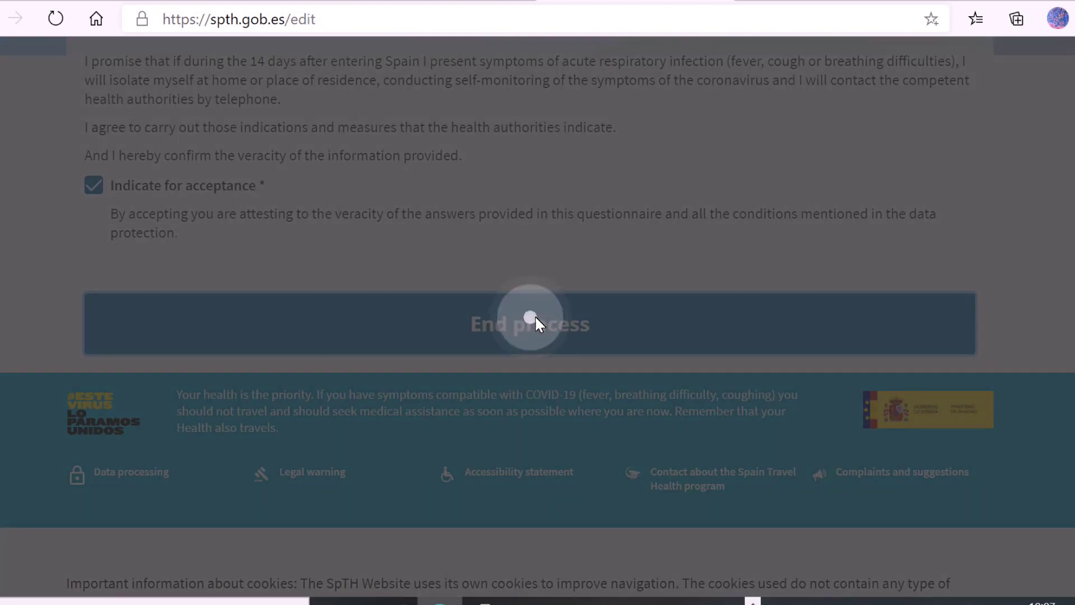